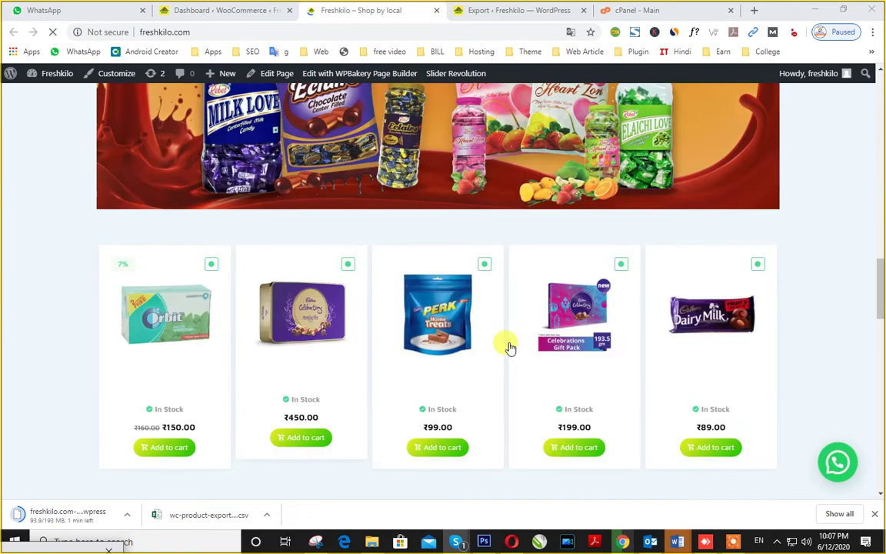
Open the cPanel File Manager in its own tab
scroll(335, 297, up, 15)
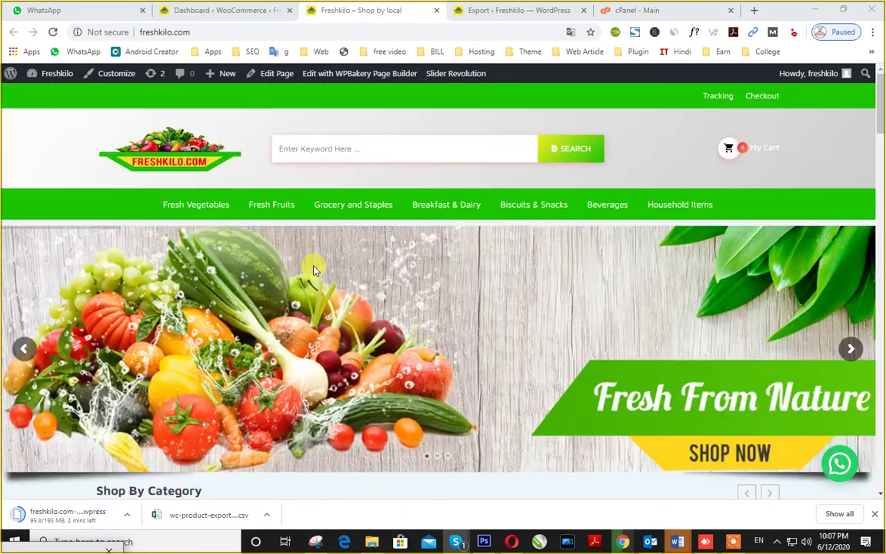
scroll(313, 270, down, 15)
scroll(313, 269, down, 5)
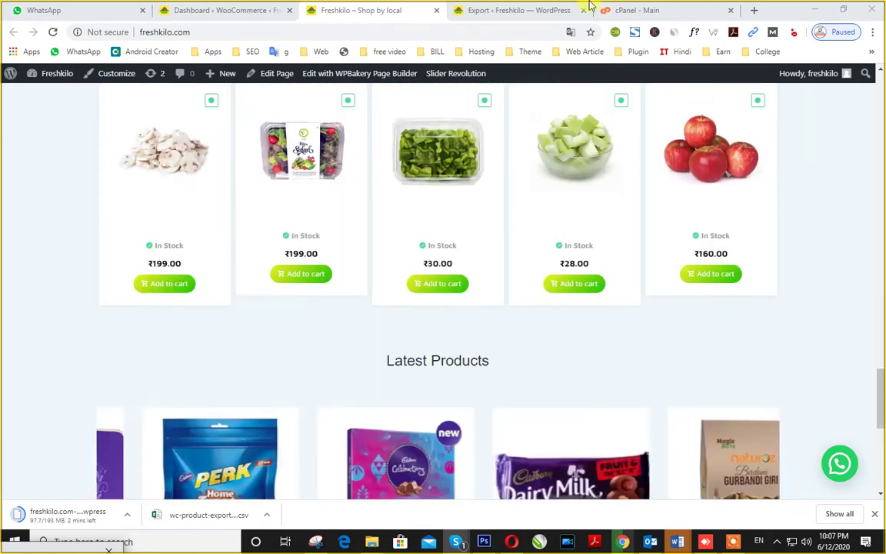
click(638, 10)
scroll(238, 297, down, 5)
scroll(240, 298, up, 4)
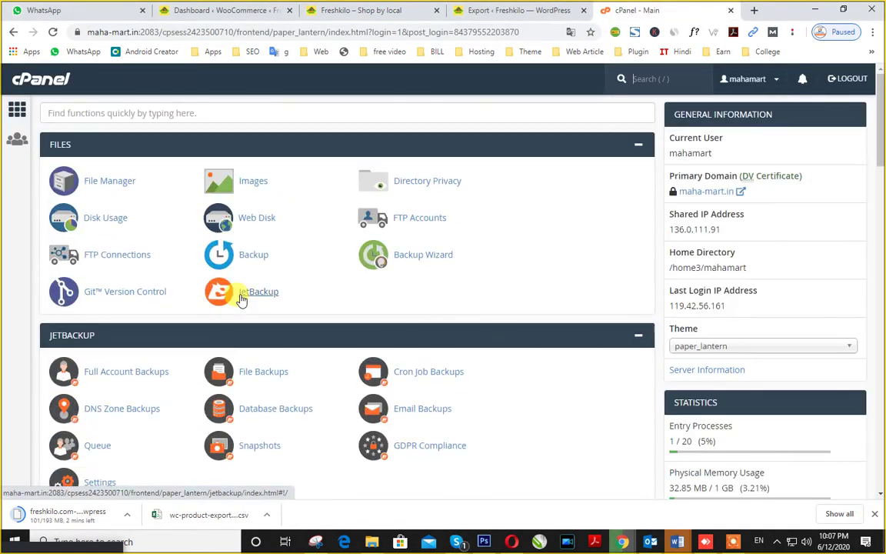
scroll(192, 316, down, 4)
scroll(186, 323, up, 4)
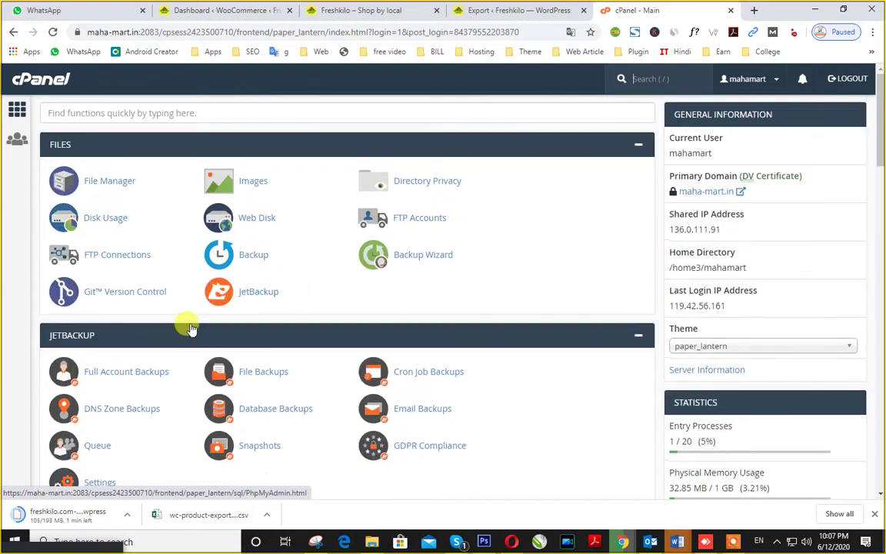
click(107, 182)
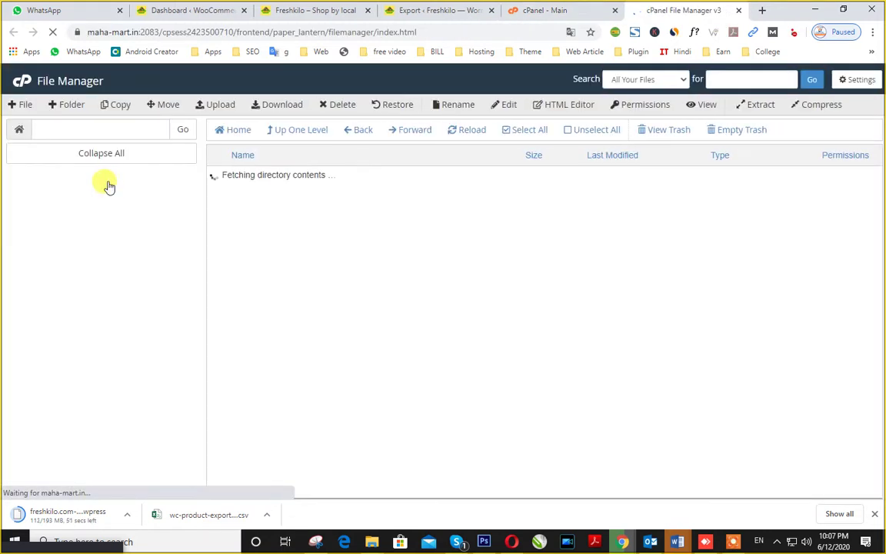
From cPanel main, open the WordPress installer under Softaculous Apps Installer
click(517, 10)
scroll(132, 390, down, 3)
scroll(132, 391, down, 2)
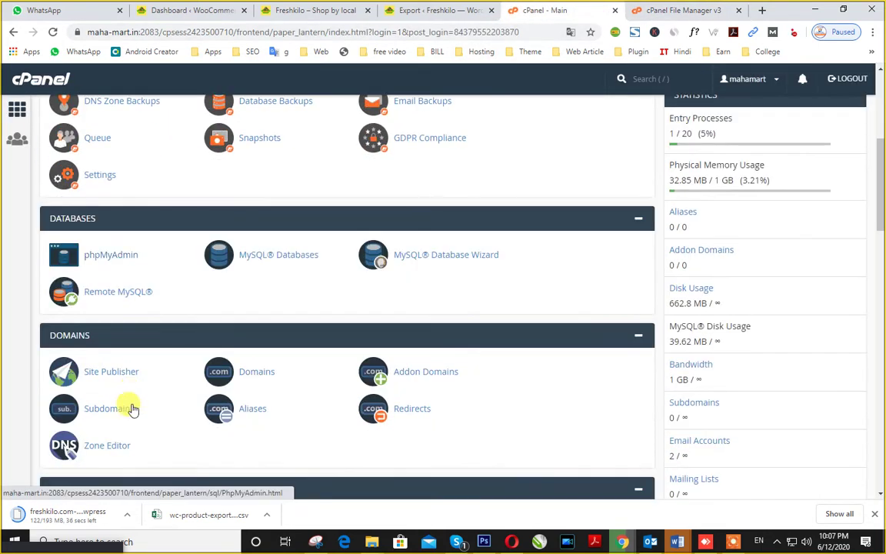
scroll(132, 408, down, 2)
scroll(108, 370, down, 3)
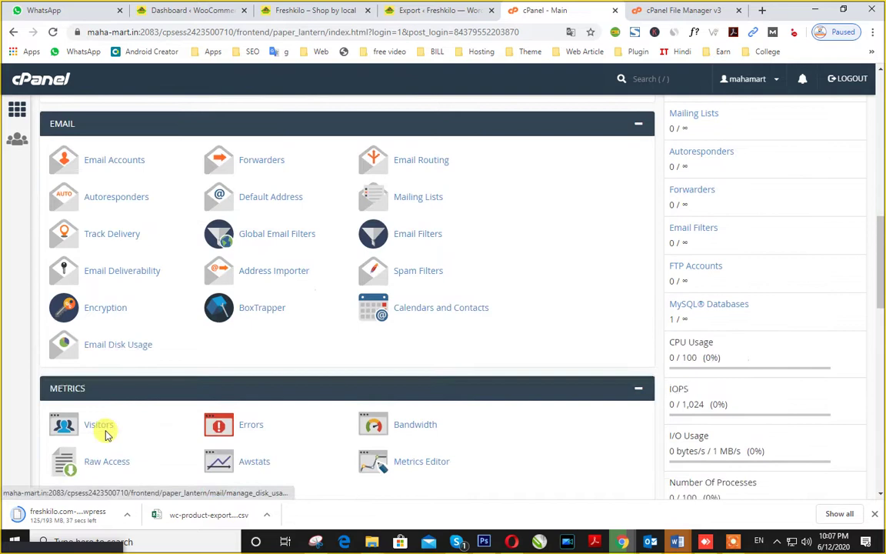
scroll(106, 435, down, 10)
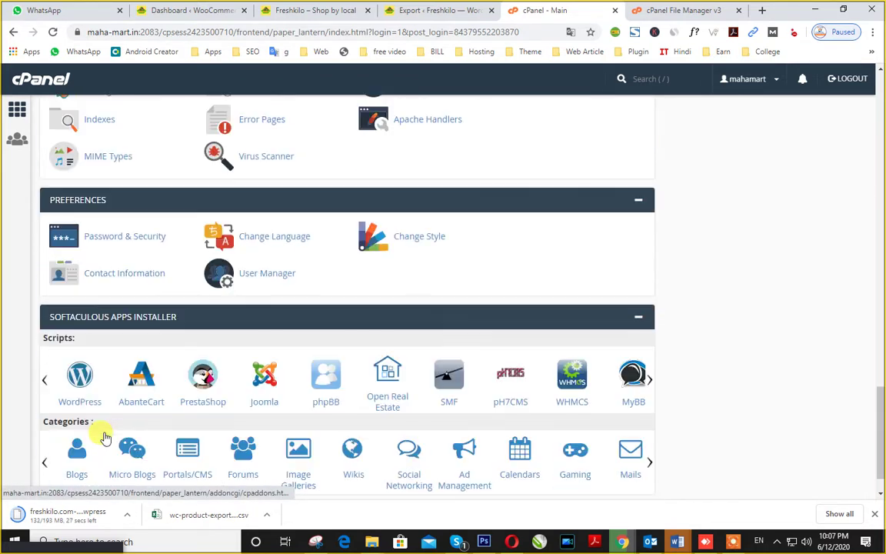
click(90, 401)
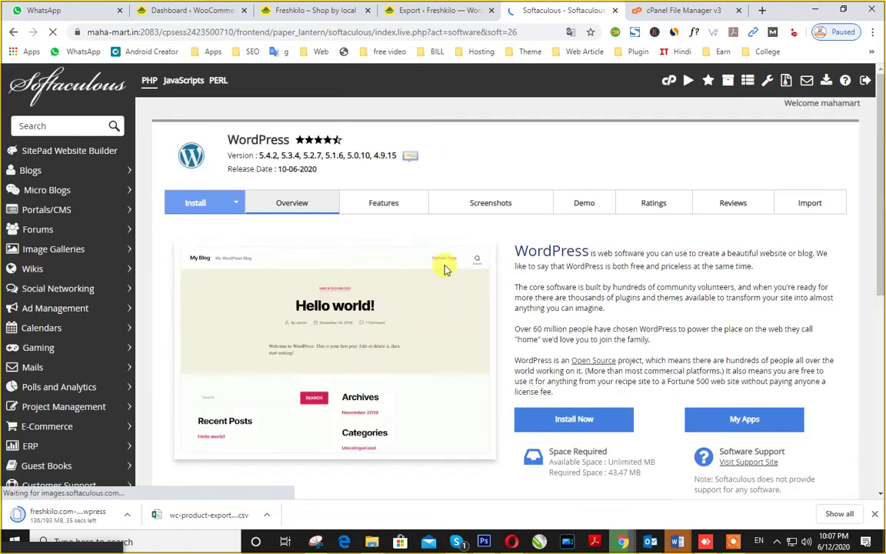
Start a new WordPress installation and replace the default admin password
scroll(316, 283, down, 3)
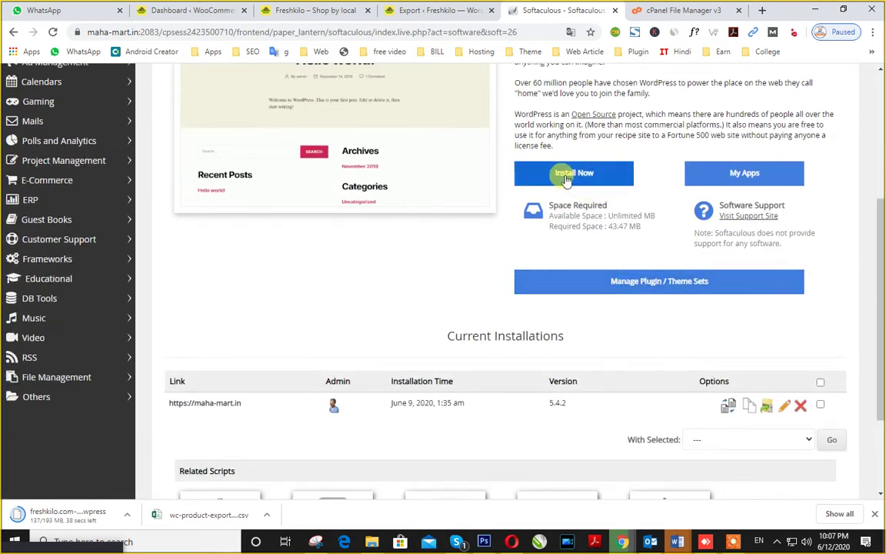
drag(158, 408, 245, 405)
click(271, 435)
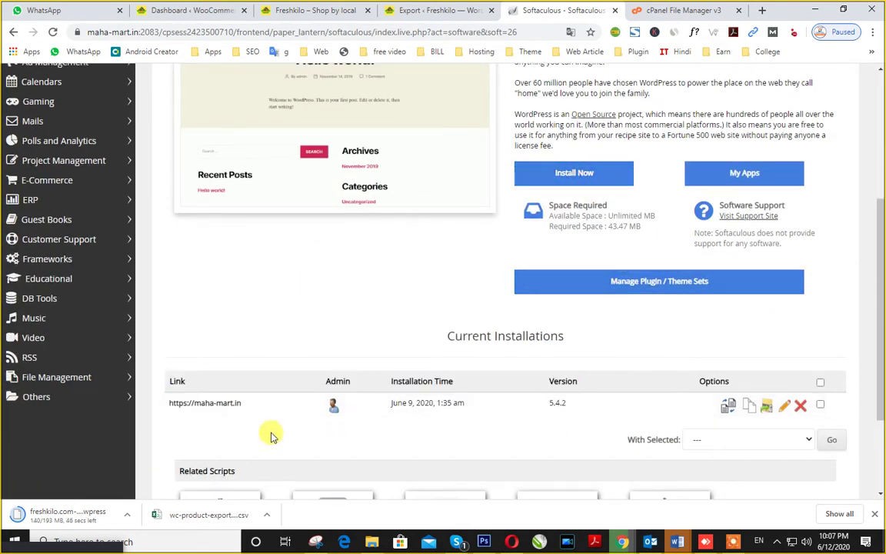
click(582, 185)
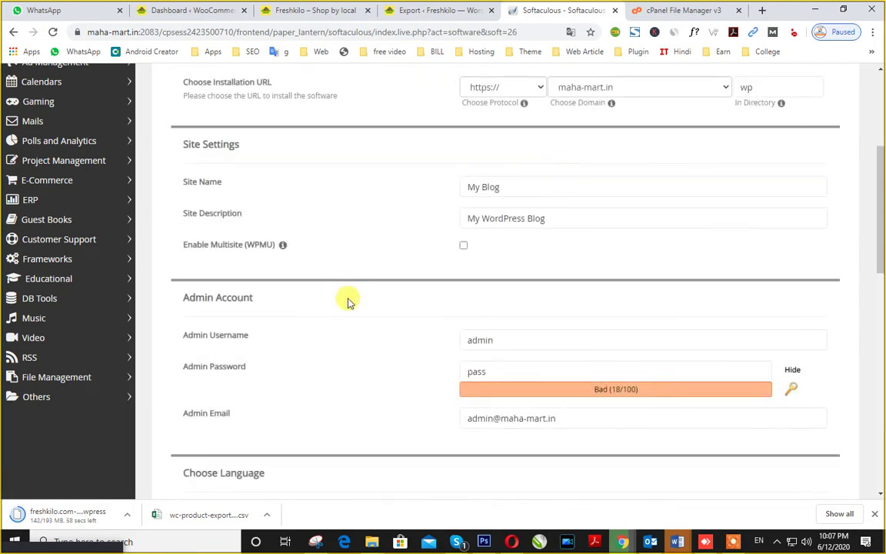
click(500, 340)
click(498, 372)
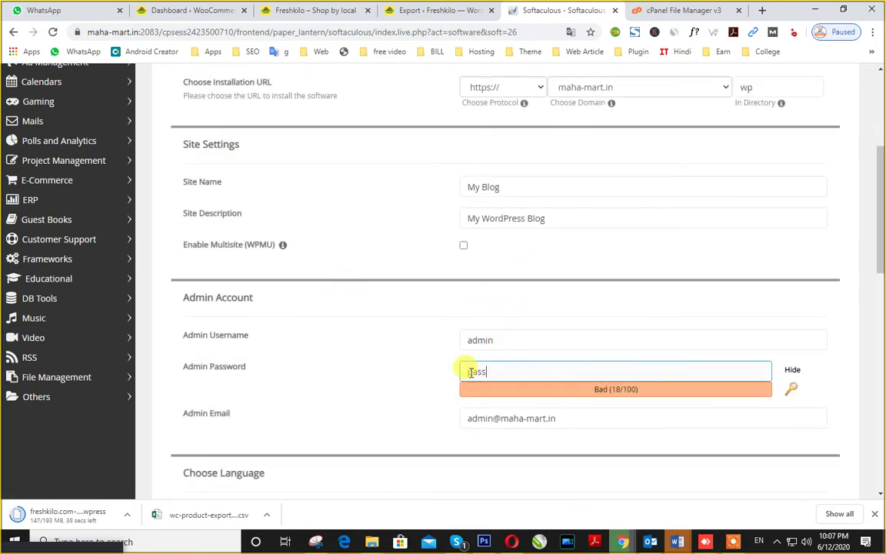
double_click(492, 371)
text(admin)
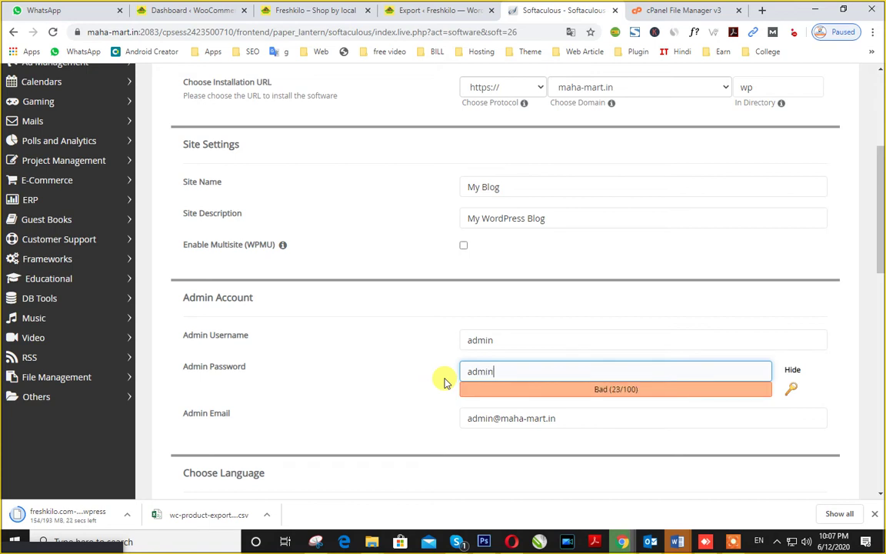
Set the install directory to test and install WordPress at maha-mart.in/test
scroll(443, 381, up, 2)
double_click(749, 209)
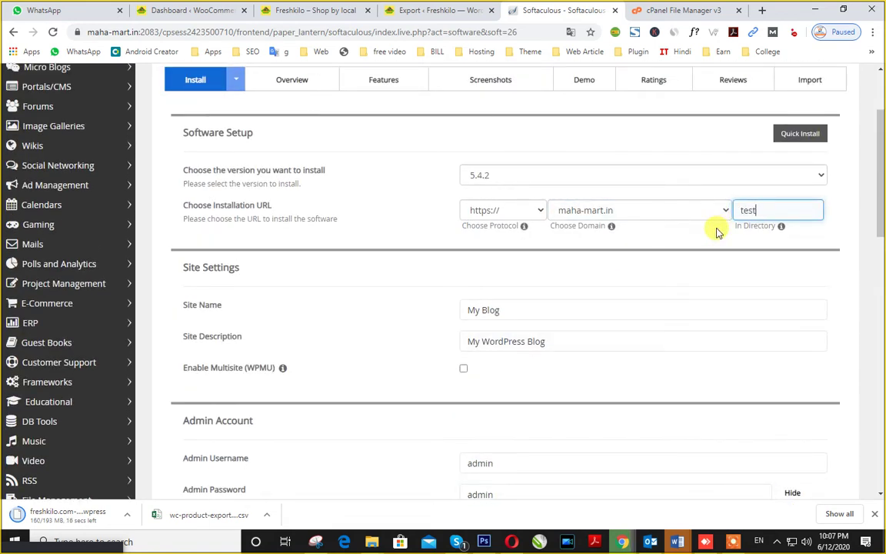
scroll(513, 361, down, 8)
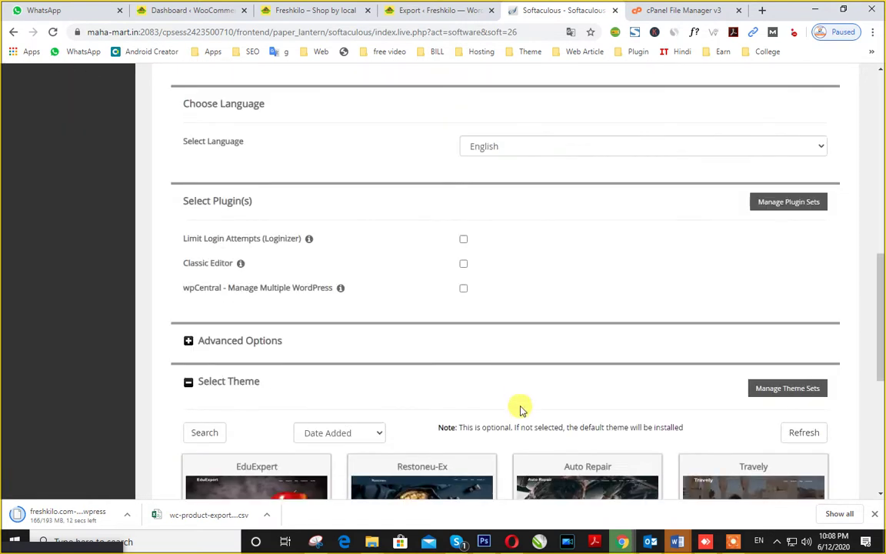
scroll(520, 413, down, 4)
click(507, 350)
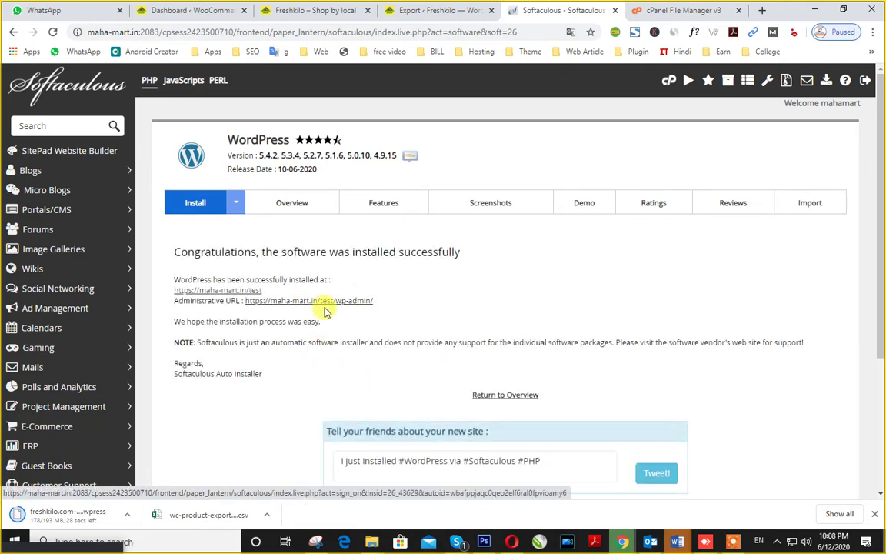
Open the new site's Administrative URL in a new tab and go to its dashboard
right_click(333, 305)
click(350, 312)
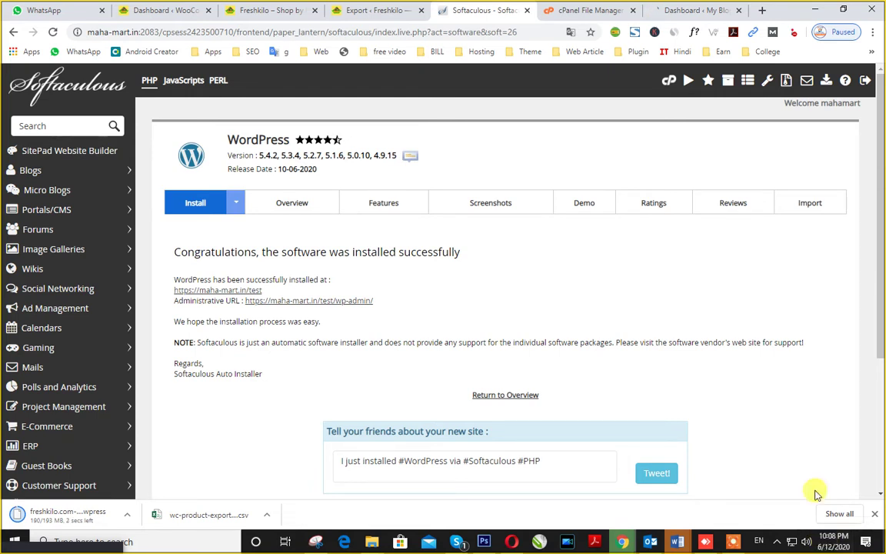
key(ctrl+Tab)
key(ctrl+Tab)
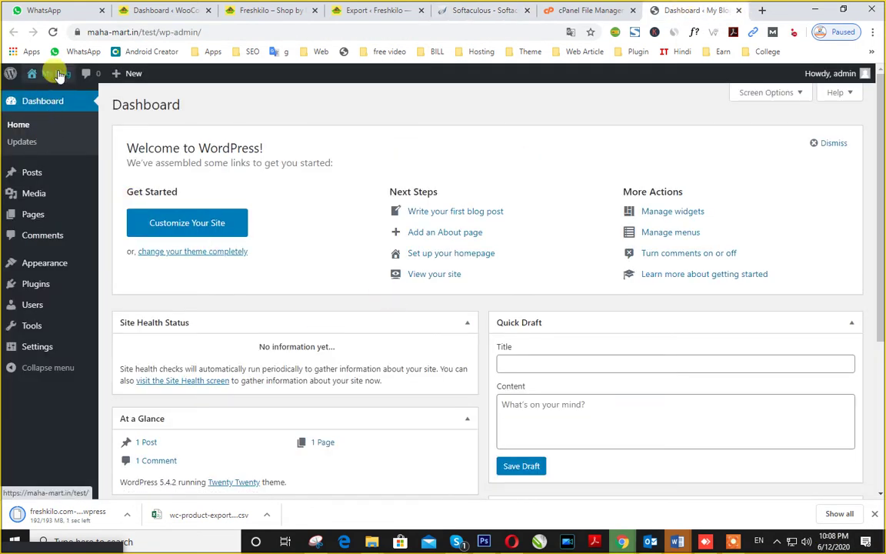
Open the test site's front page in a separate tab, then return to the dashboard
mouse_move(40, 81)
right_click(55, 96)
click(77, 106)
click(706, 9)
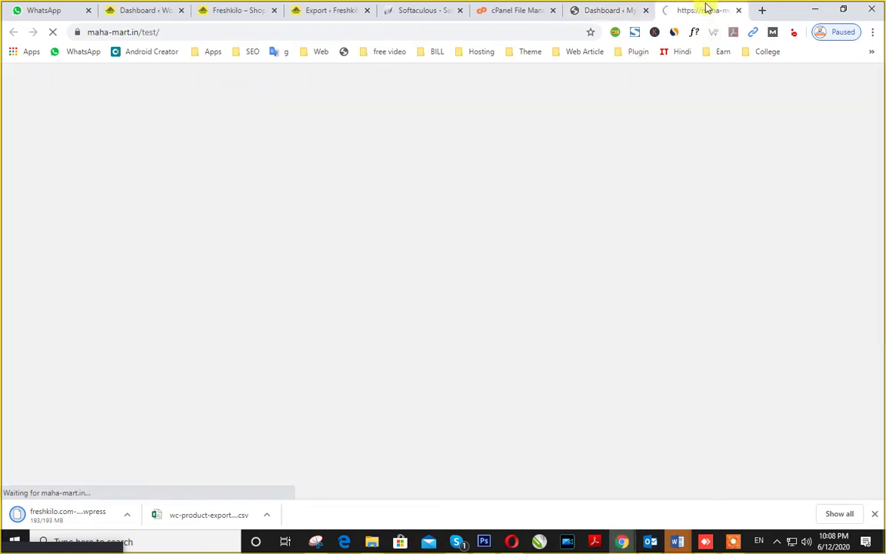
click(87, 32)
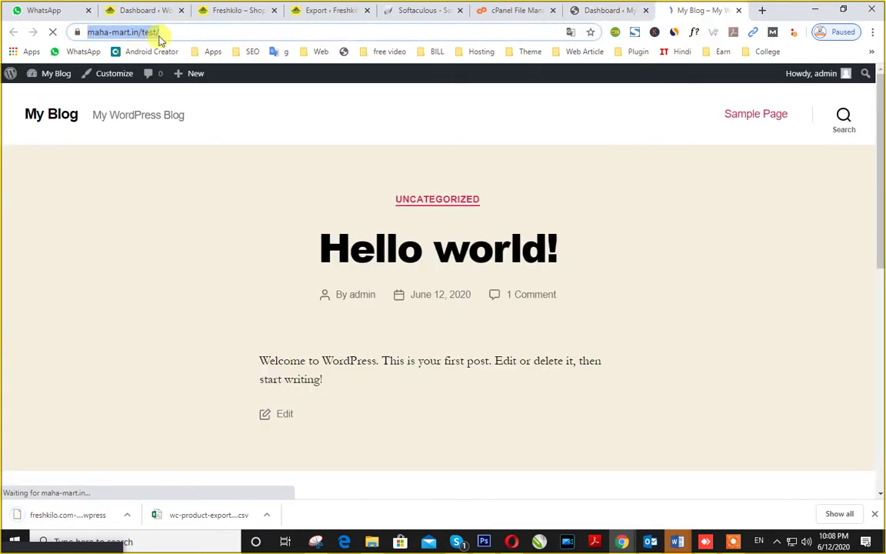
click(651, 10)
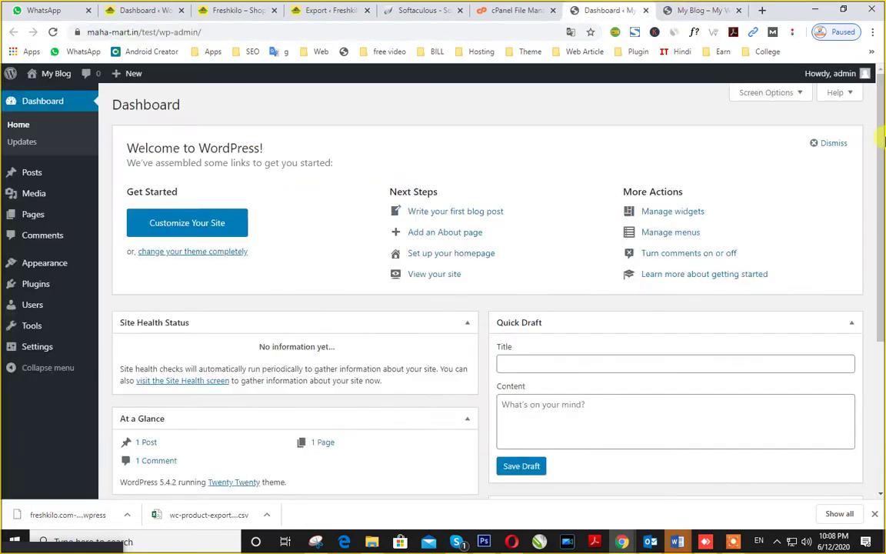
Trash the Hello world! post and the Sample Page
click(46, 174)
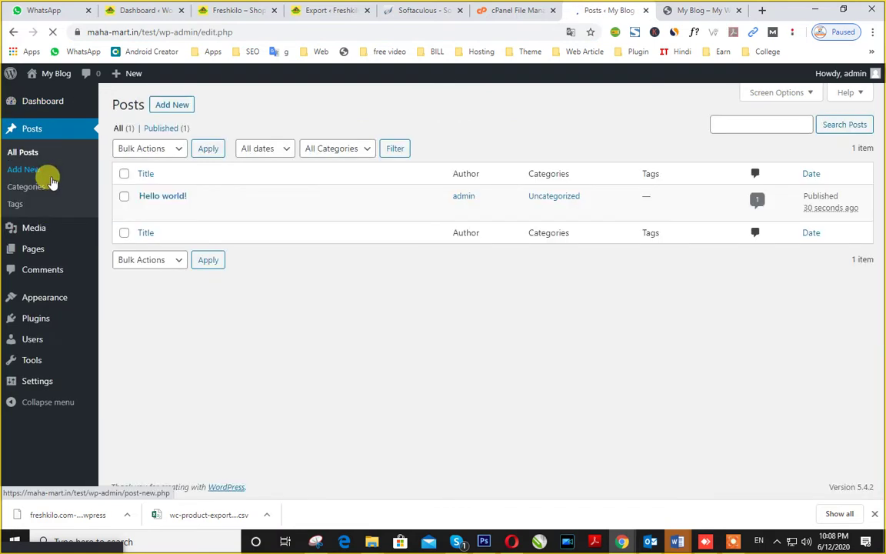
click(209, 210)
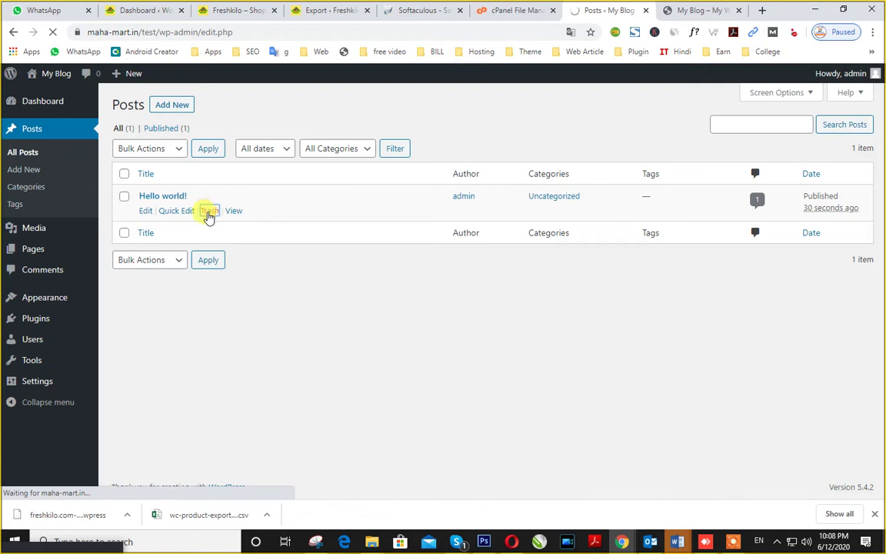
mouse_move(40, 253)
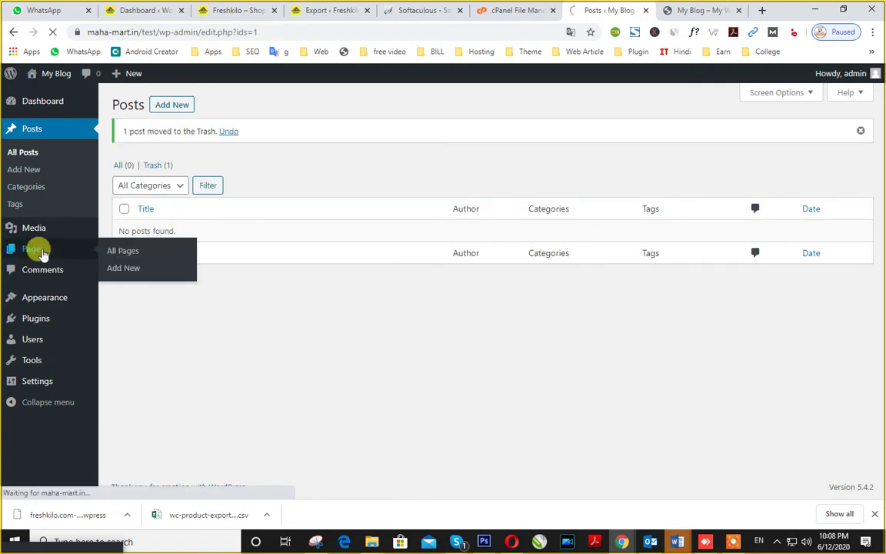
click(207, 247)
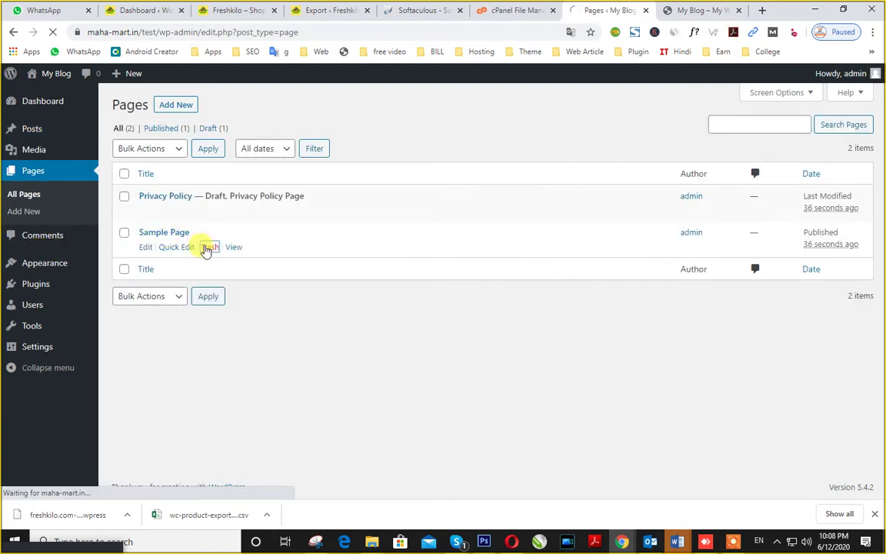
Bulk-delete the Akismet Anti-Spam and Hello Dolly plugins and confirm
click(46, 284)
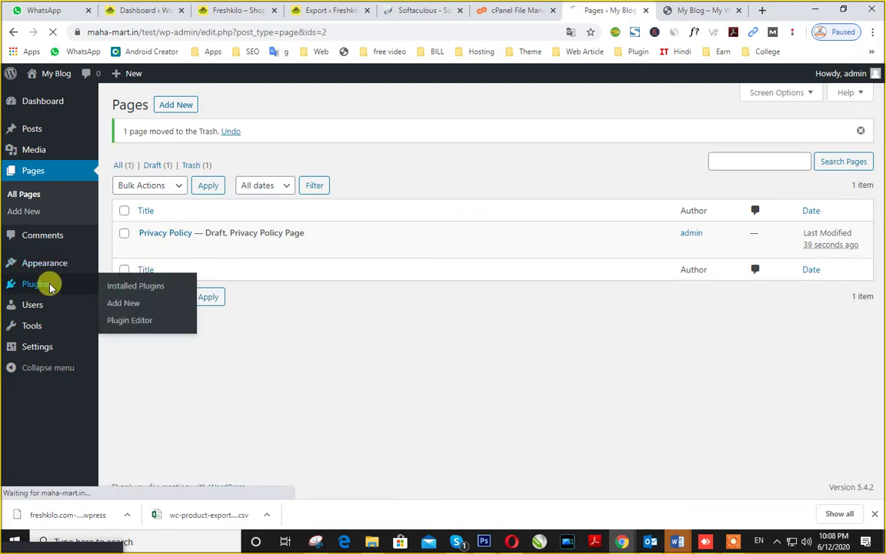
click(125, 174)
click(153, 154)
click(145, 214)
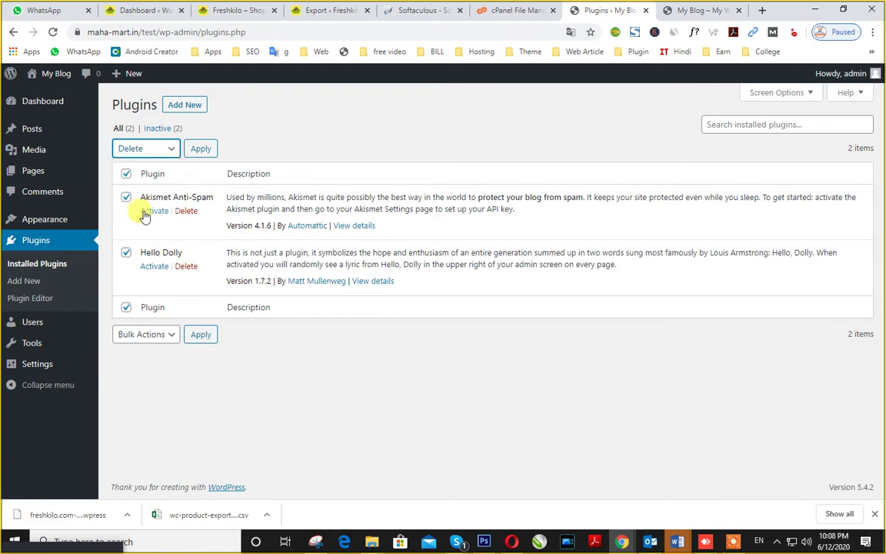
click(200, 149)
click(504, 112)
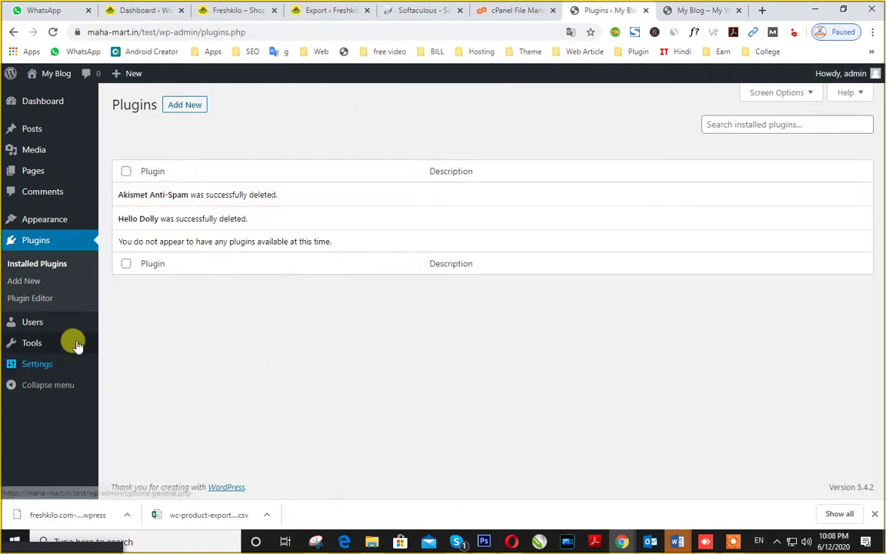
In Widgets, remove Search, Recent Posts and Recent Comments from Footer #1
mouse_move(44, 221)
click(120, 257)
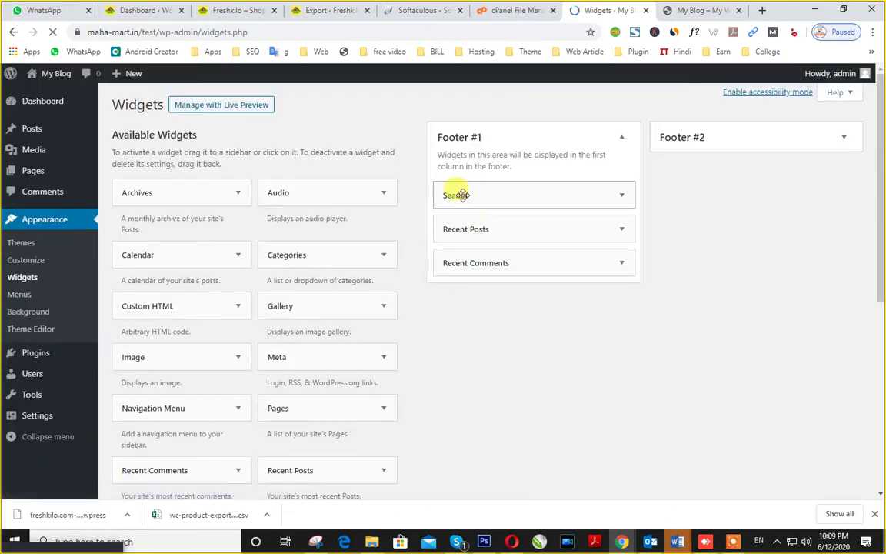
drag(437, 203, 184, 277)
drag(530, 199, 223, 235)
drag(475, 195, 146, 246)
Remove Archives, Categories and Meta from Footer #2, then reload the front page to check the footer
click(699, 144)
drag(692, 195, 216, 223)
drag(677, 229, 216, 223)
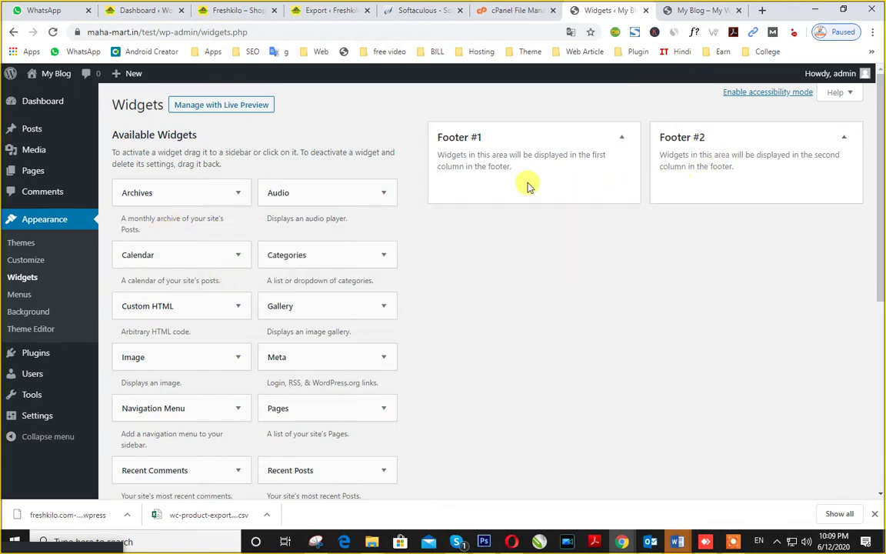
click(695, 10)
click(54, 74)
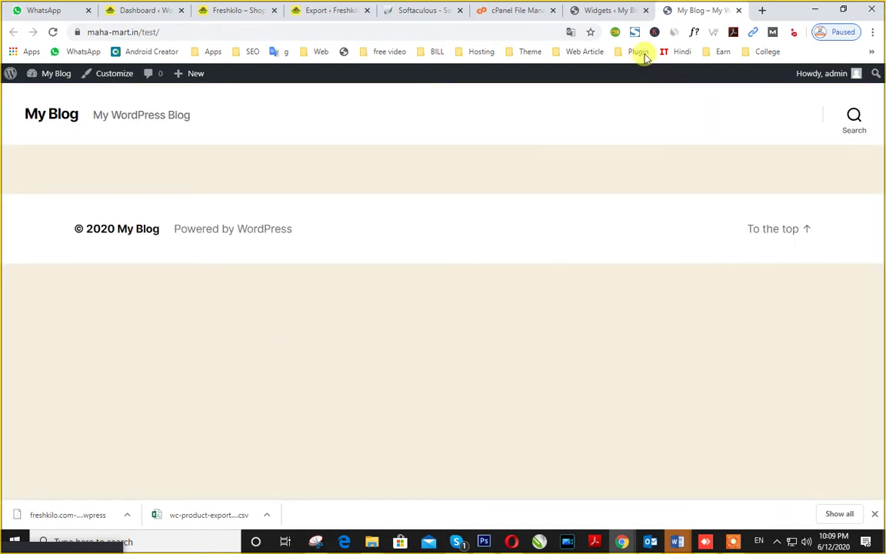
click(610, 9)
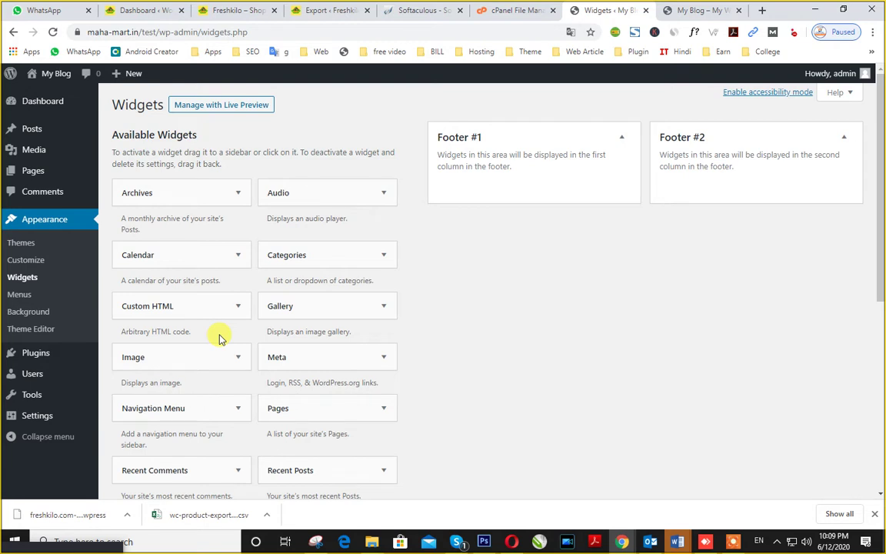
Search plugins for 'all in one' and install All-in-One WP Migration
click(50, 352)
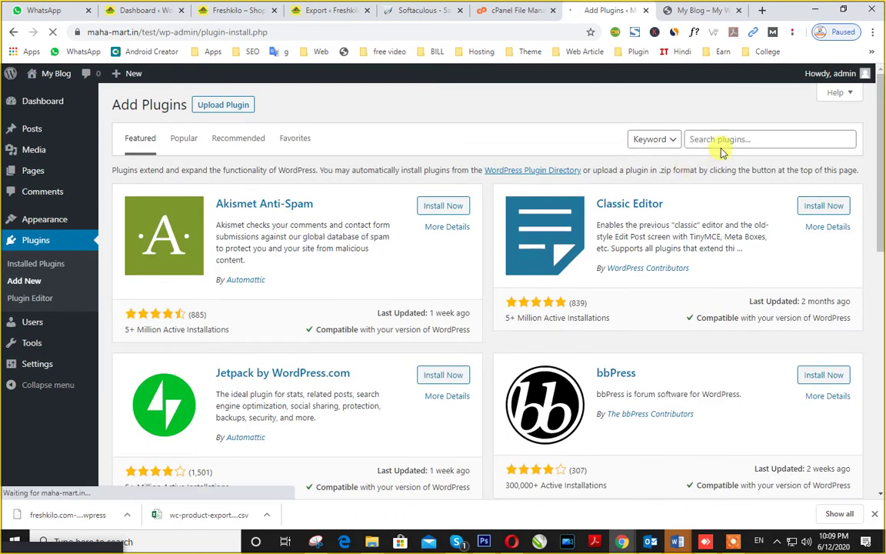
click(721, 141)
text(all in one)
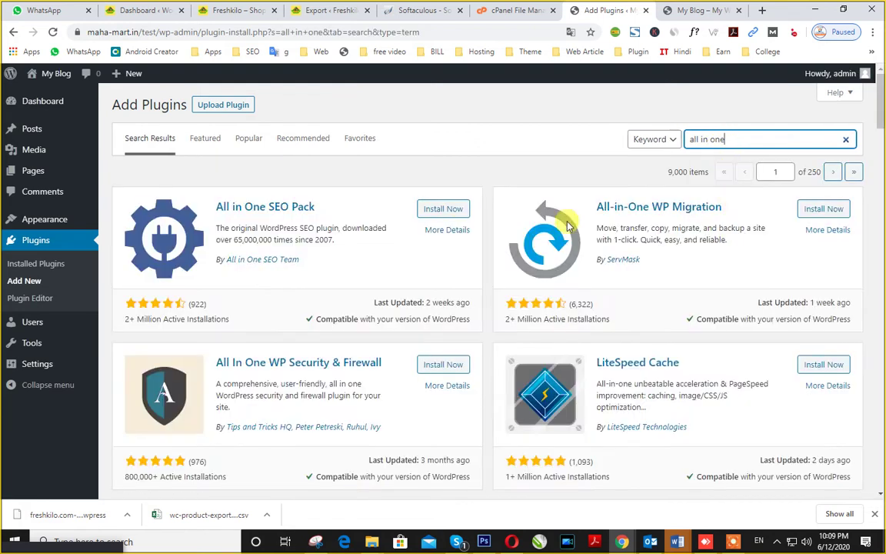
click(824, 210)
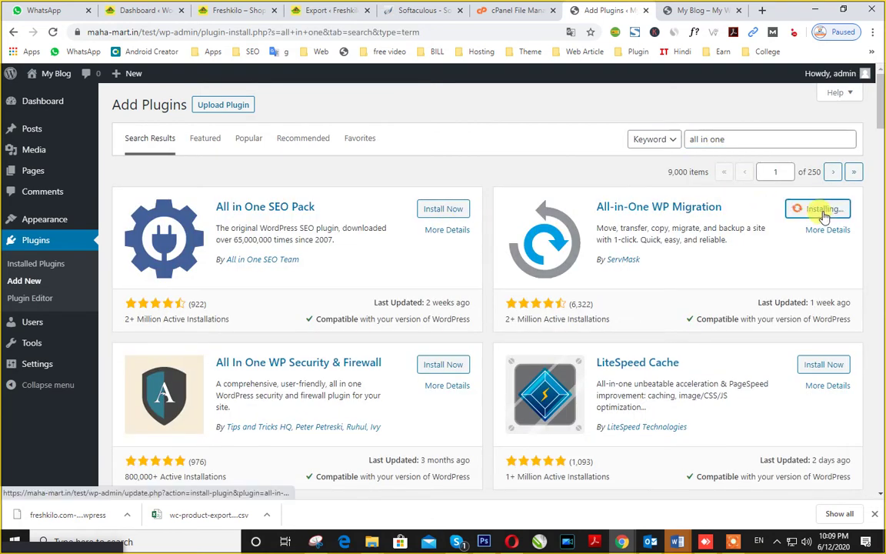
Close the freshkilo export download dialog, then activate All-in-One WP Migration on the test site
click(144, 10)
click(240, 9)
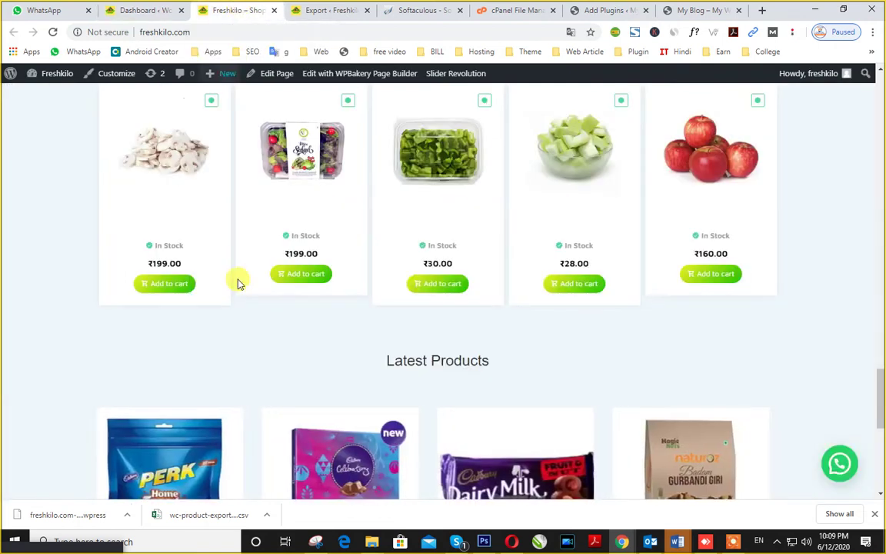
click(166, 10)
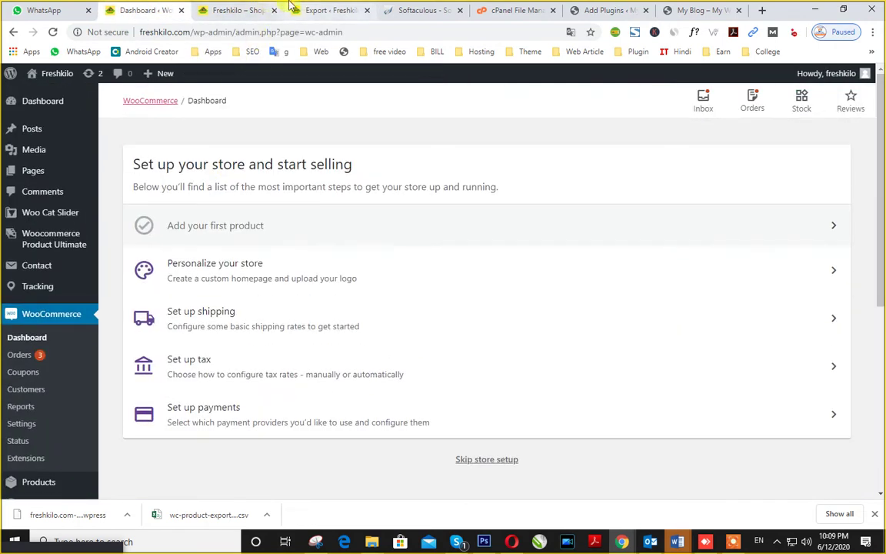
click(300, 10)
click(451, 307)
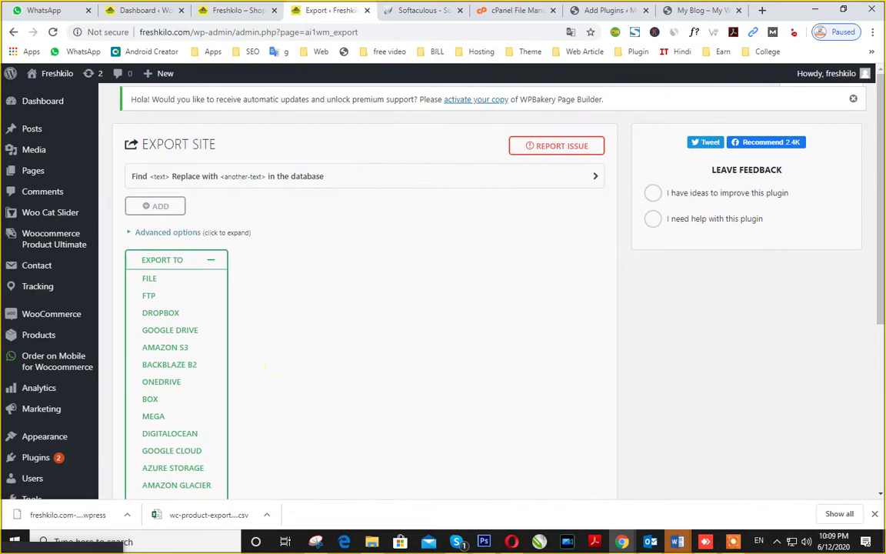
scroll(65, 416, down, 3)
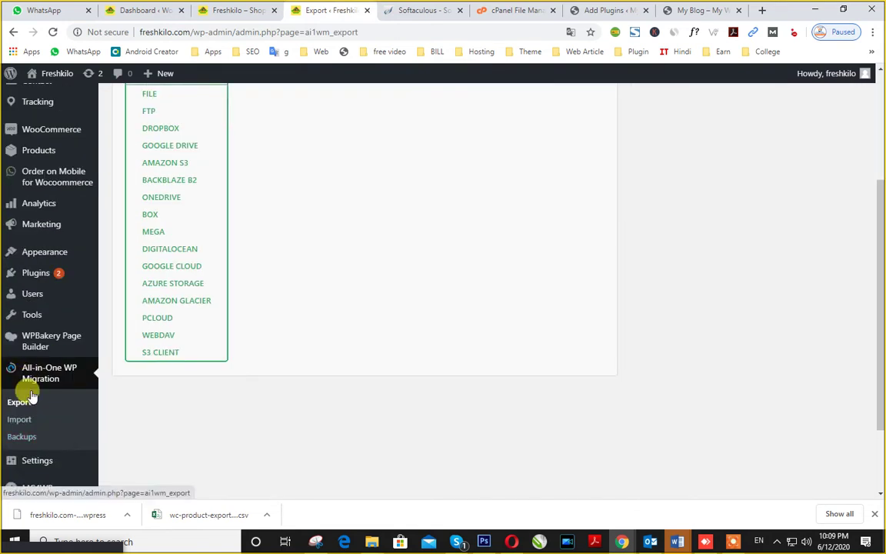
scroll(172, 358, up, 3)
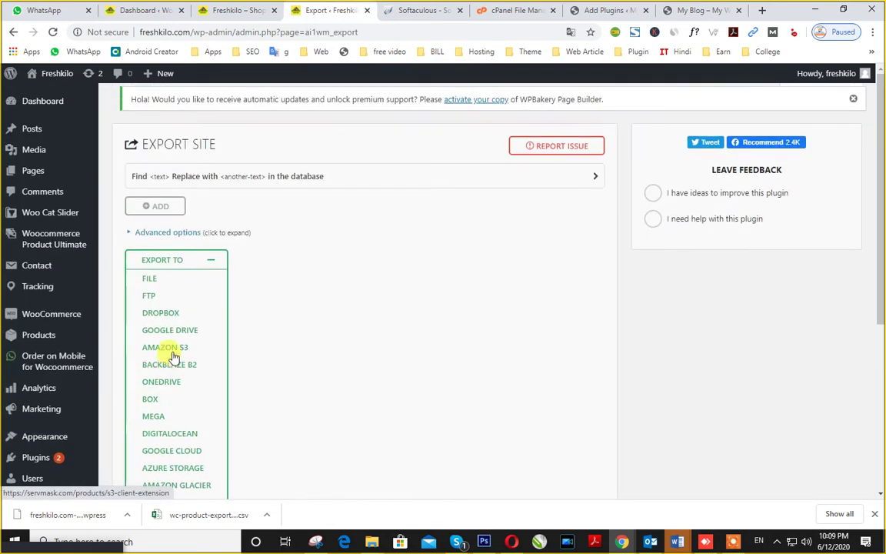
scroll(100, 384, down, 3)
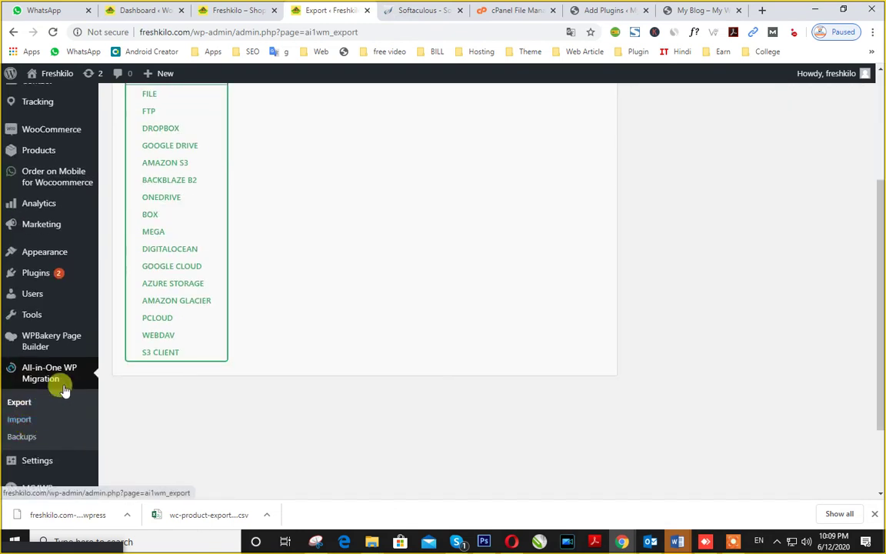
click(599, 10)
click(828, 215)
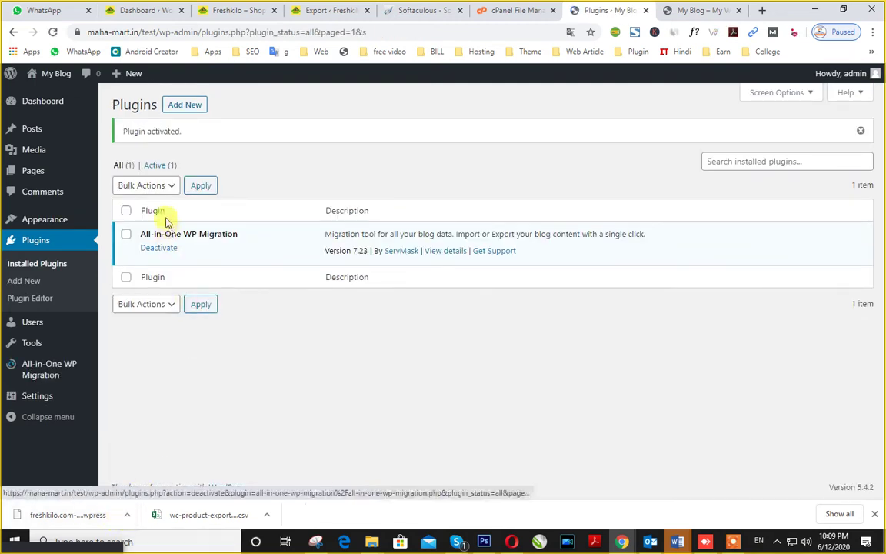
Open the All-in-One WP Migration Import page and list its Import From sources
click(55, 381)
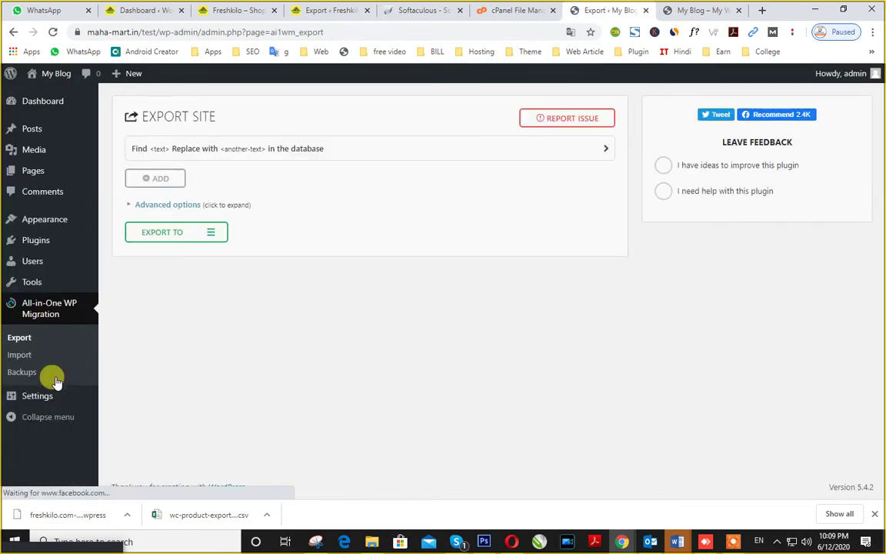
click(156, 178)
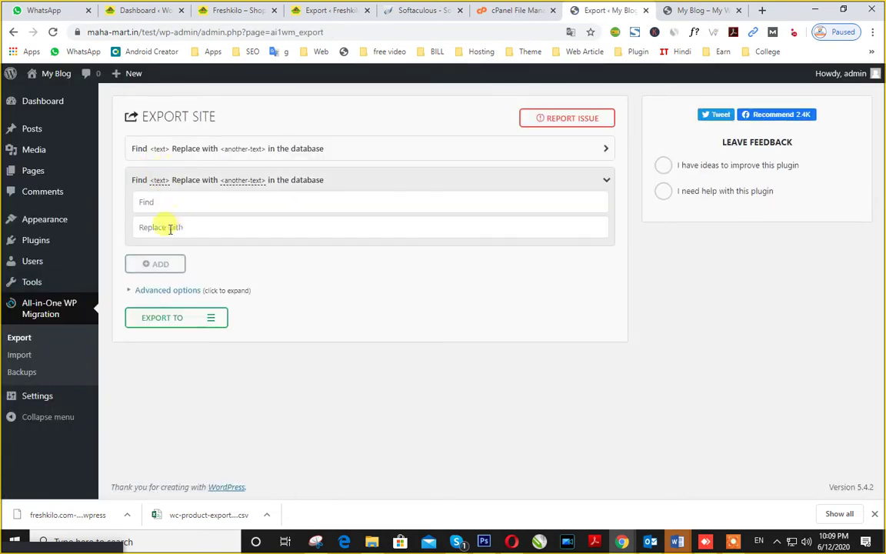
click(21, 355)
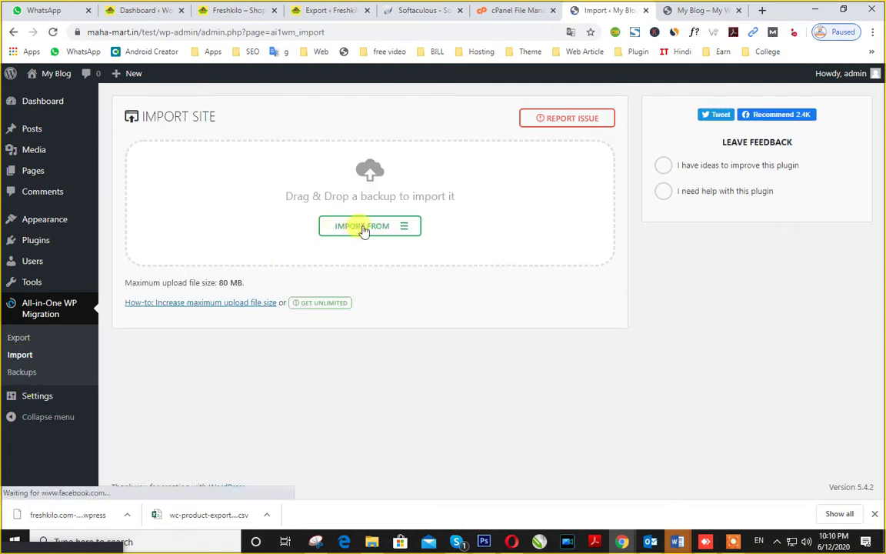
triple_click(227, 282)
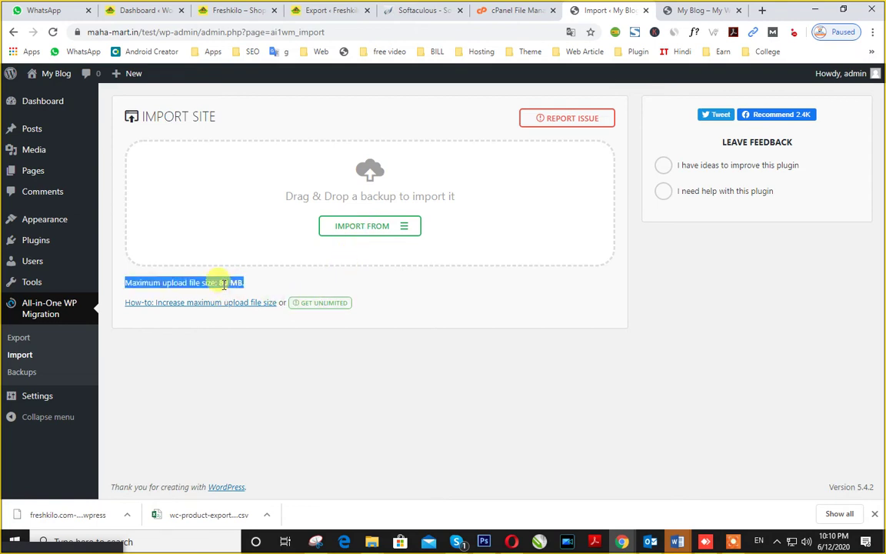
click(339, 236)
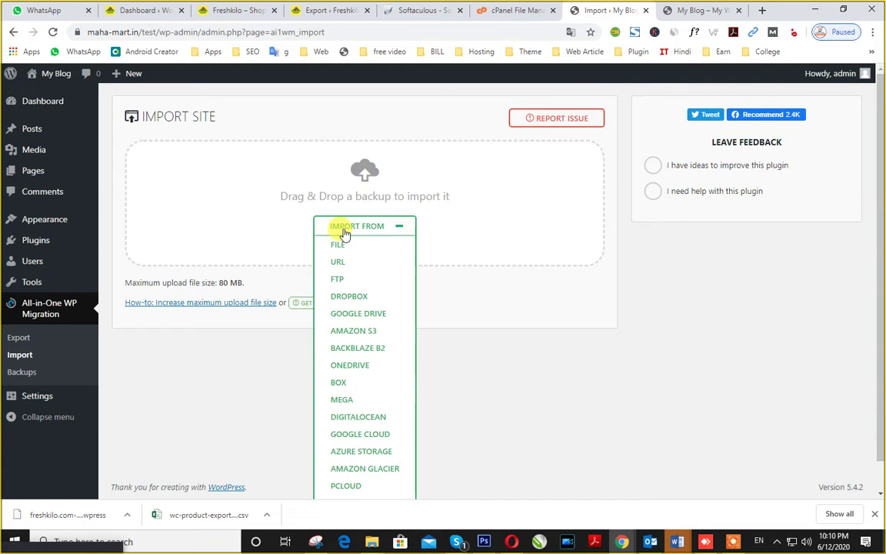
click(133, 516)
Drag the 192 MB freshkilo .wpress backup from the downloads folder onto the import drop zone
click(146, 470)
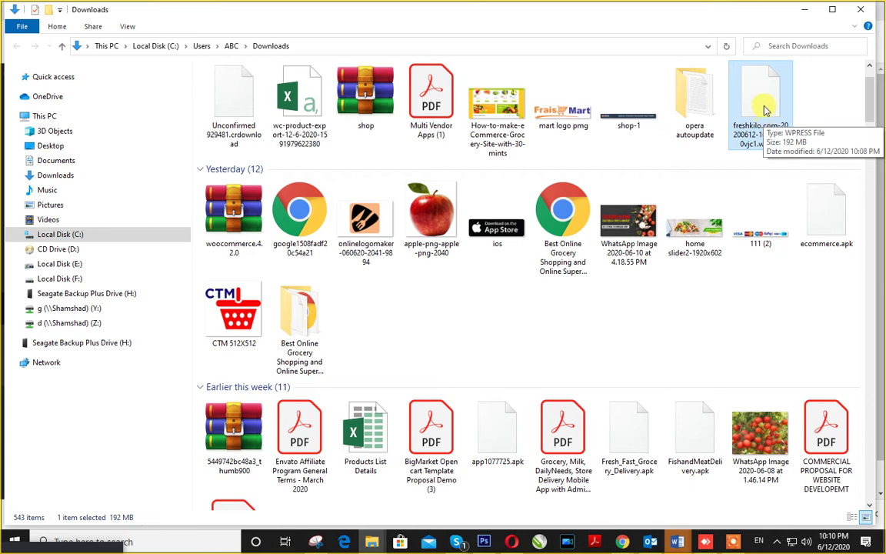
drag(763, 115, 331, 209)
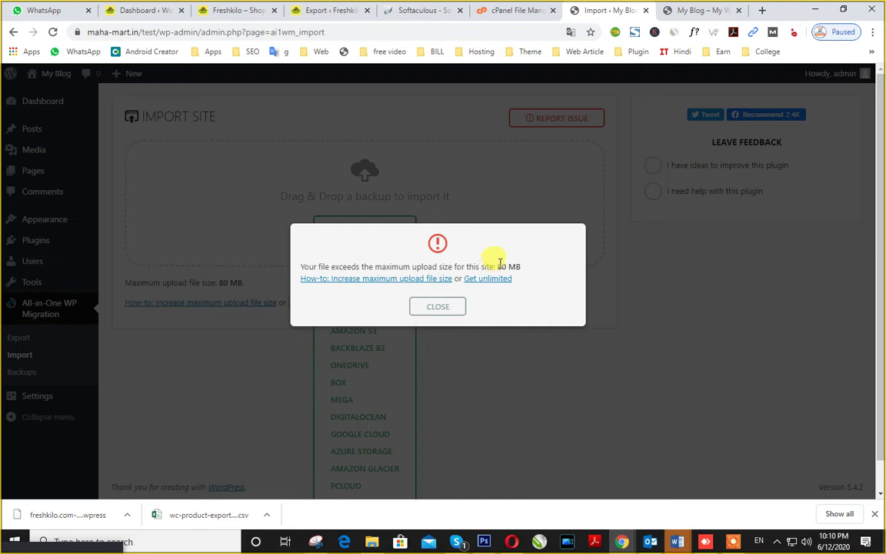
click(511, 10)
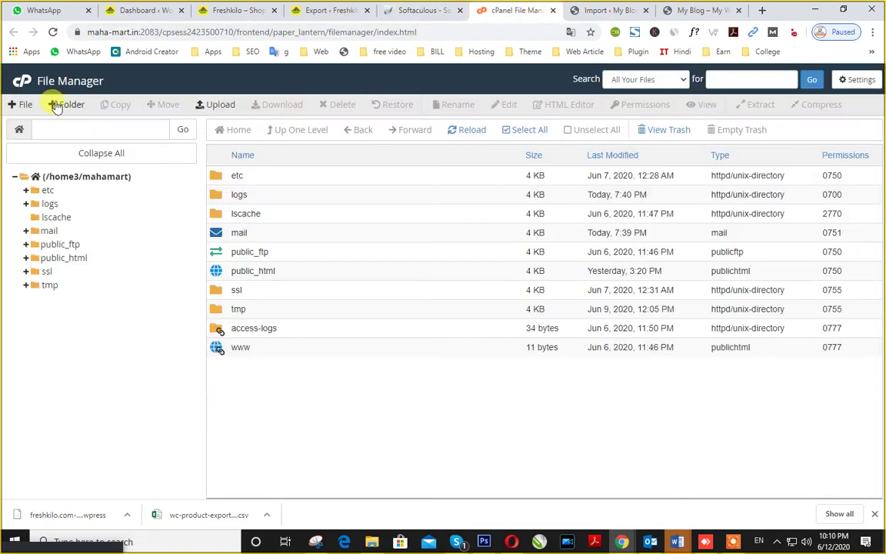
Search cPanel for 'ph' and open the MultiPHP INI Editor
click(23, 80)
click(421, 10)
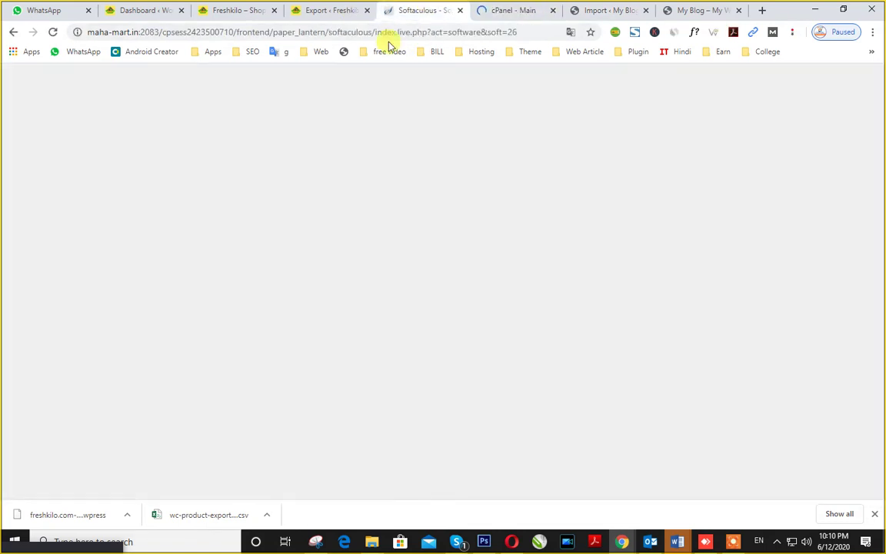
click(492, 10)
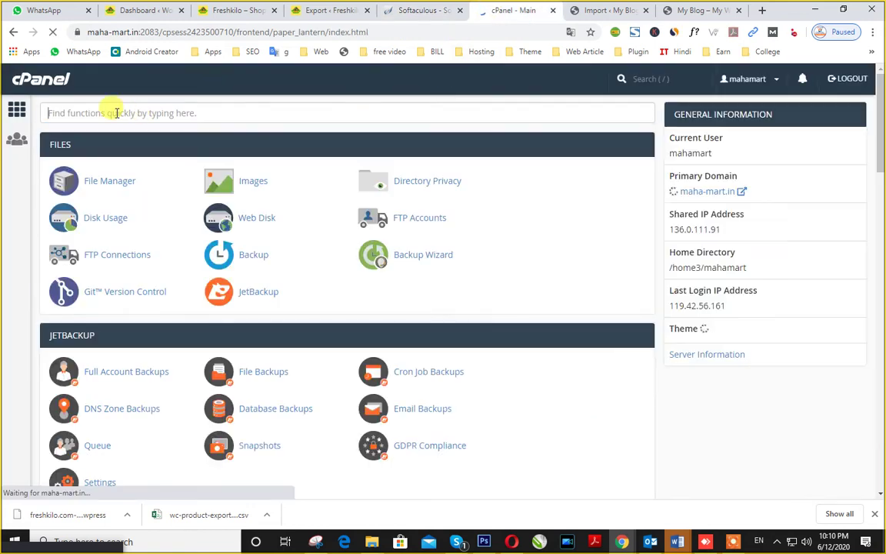
text(php)
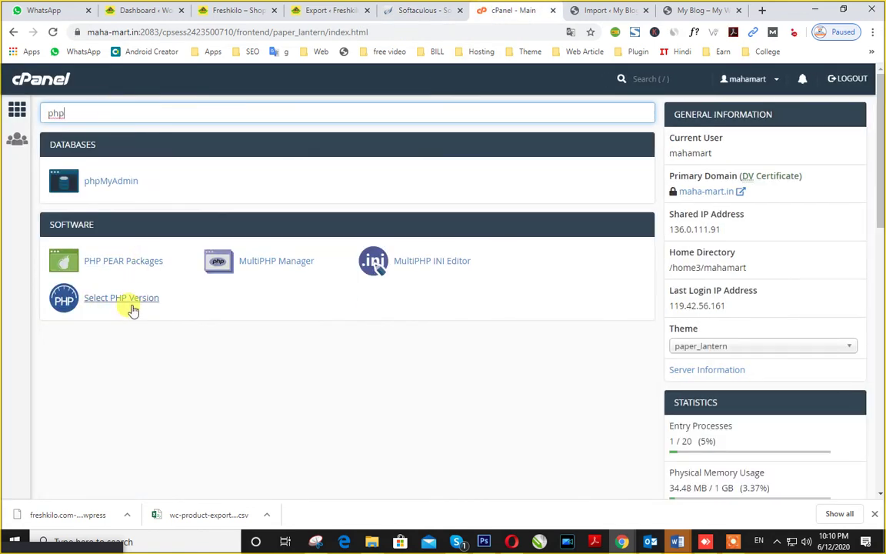
click(425, 263)
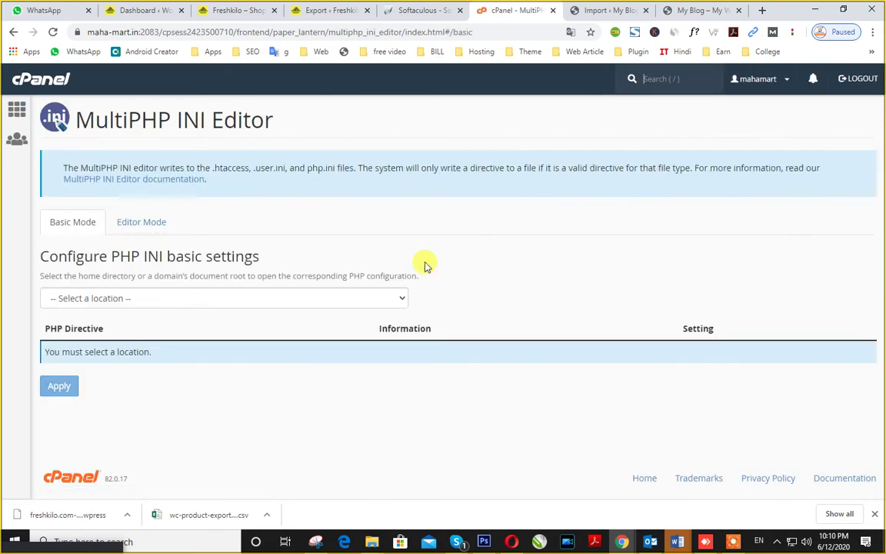
For maha-mart.in, change post_max_size from 80M to 800M and apply it
click(132, 299)
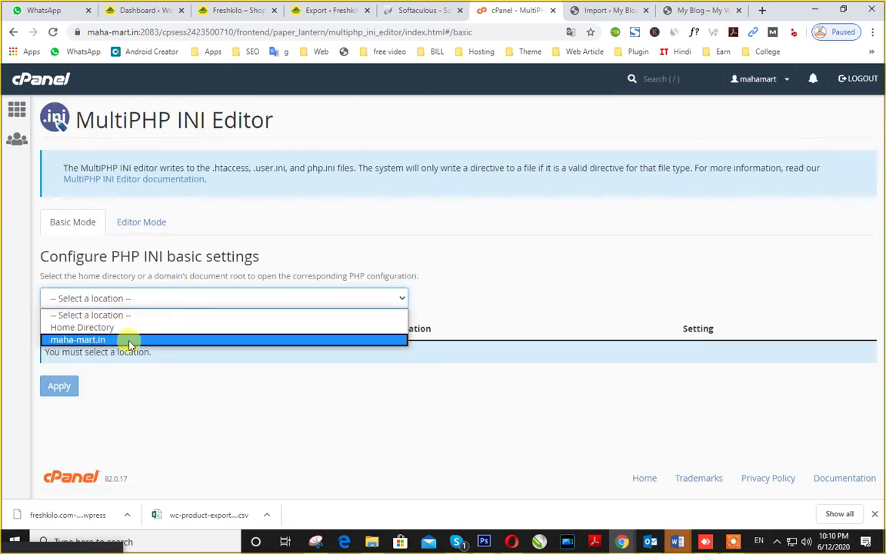
click(129, 339)
scroll(430, 415, down, 5)
scroll(404, 374, down, 2)
scroll(430, 384, up, 2)
click(704, 340)
text(0M)
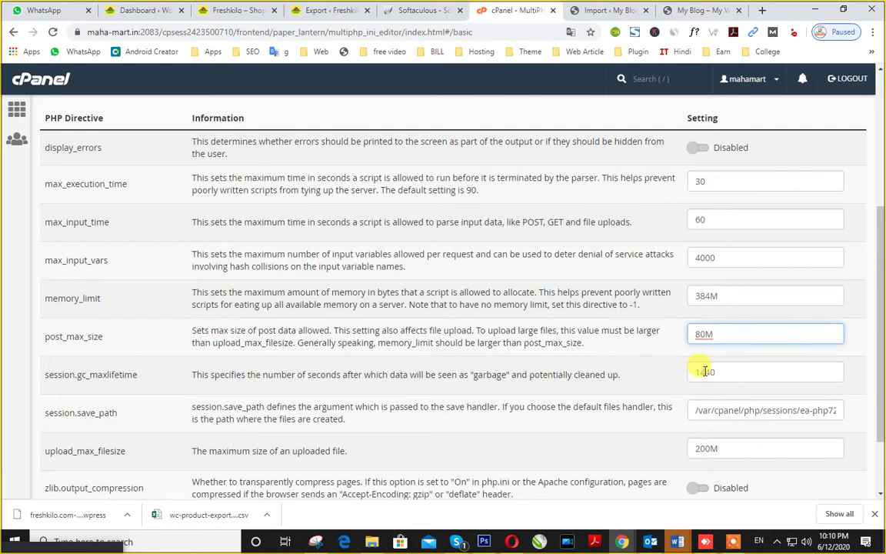
scroll(115, 413, down, 2)
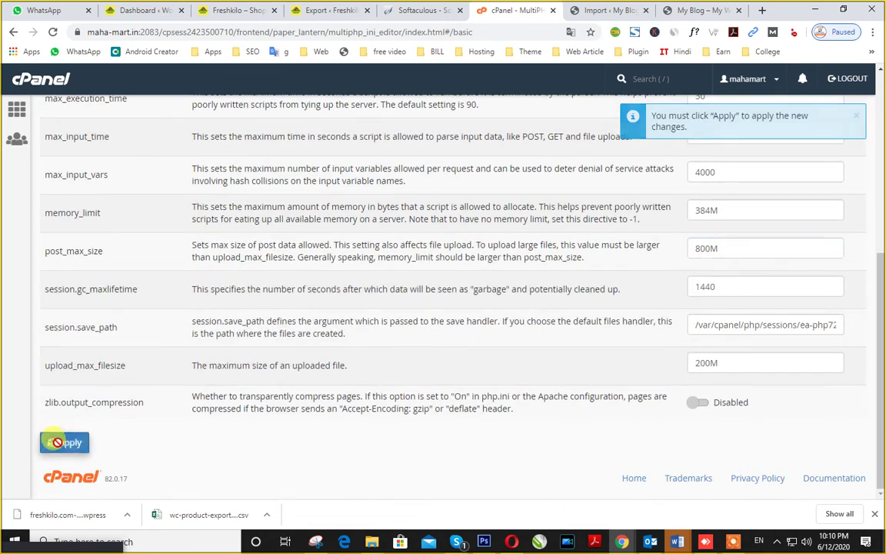
click(56, 442)
scroll(719, 291, up, 1)
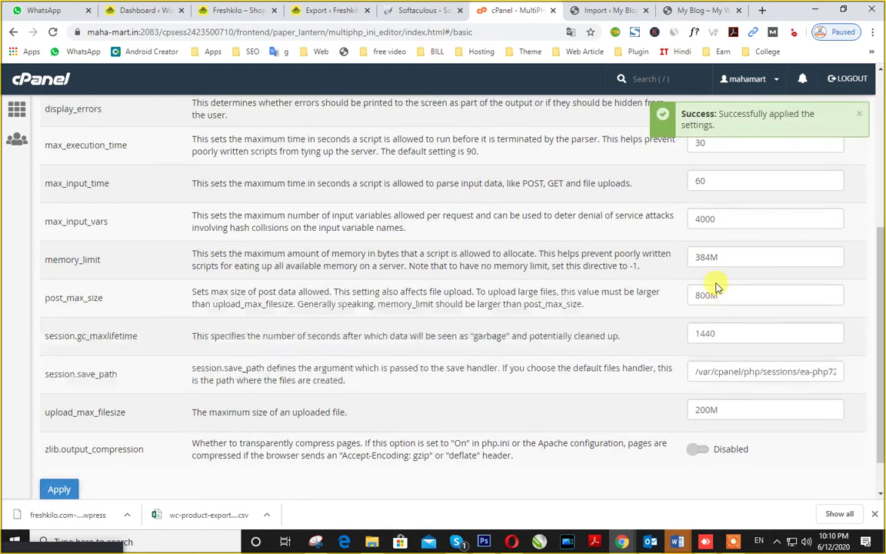
Dismiss the upload-size error and reload the import page, which now shows a 200 MB limit
click(686, 10)
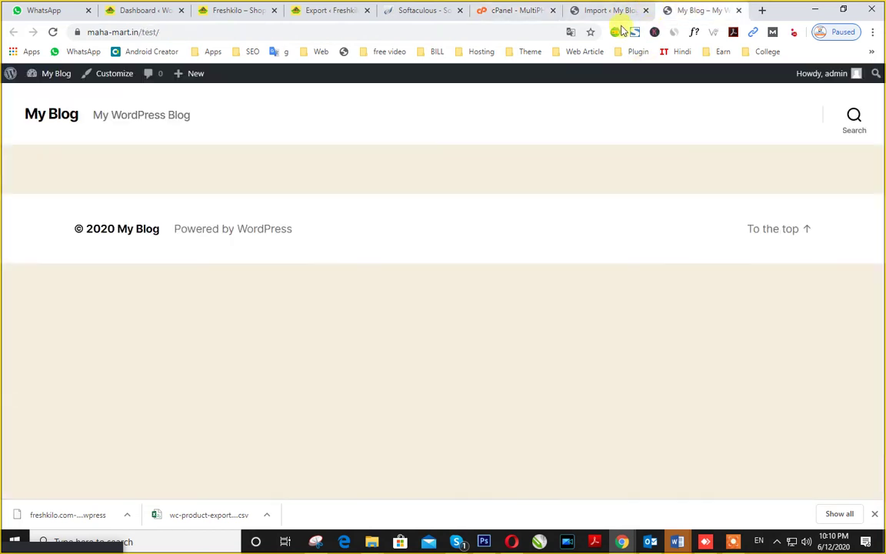
click(598, 10)
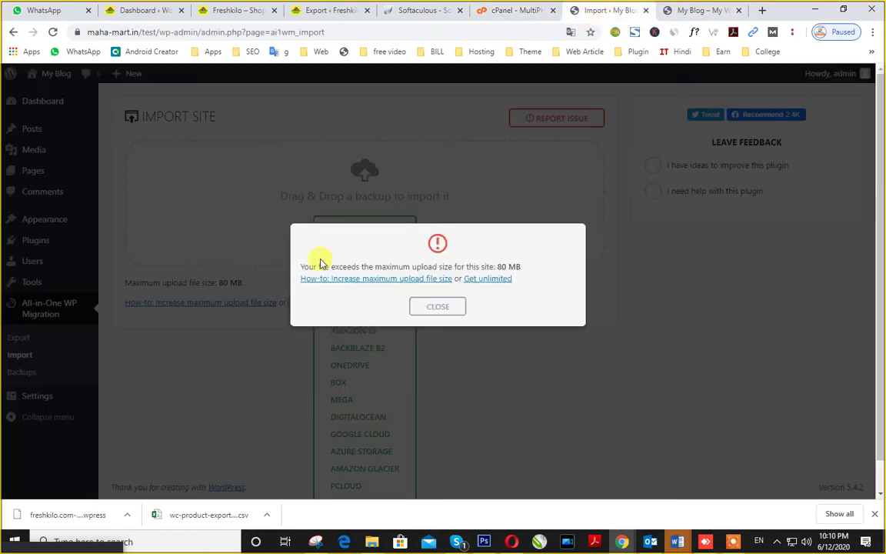
click(427, 307)
click(52, 32)
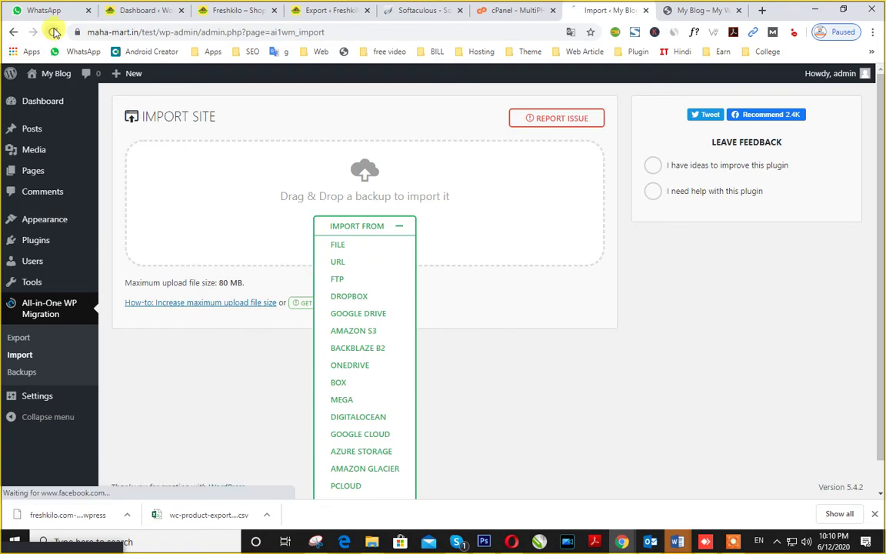
triple_click(226, 282)
triple_click(233, 282)
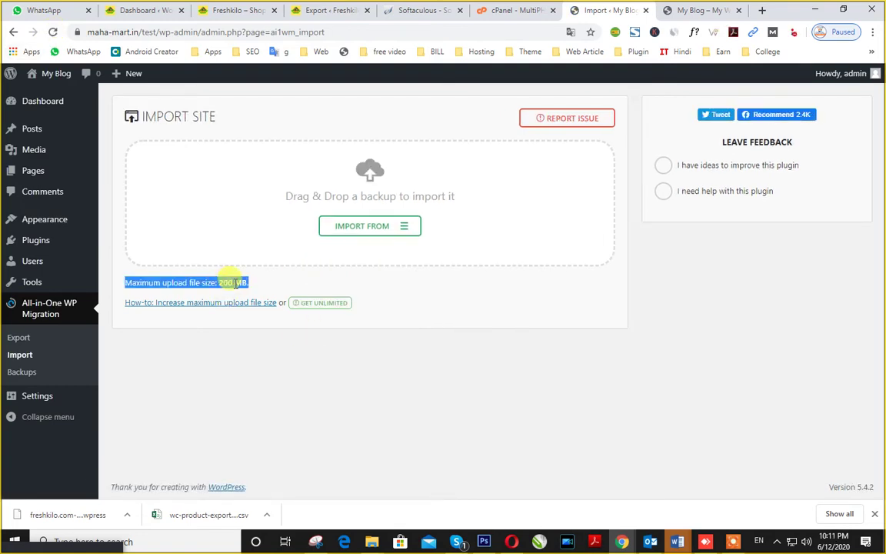
triple_click(234, 282)
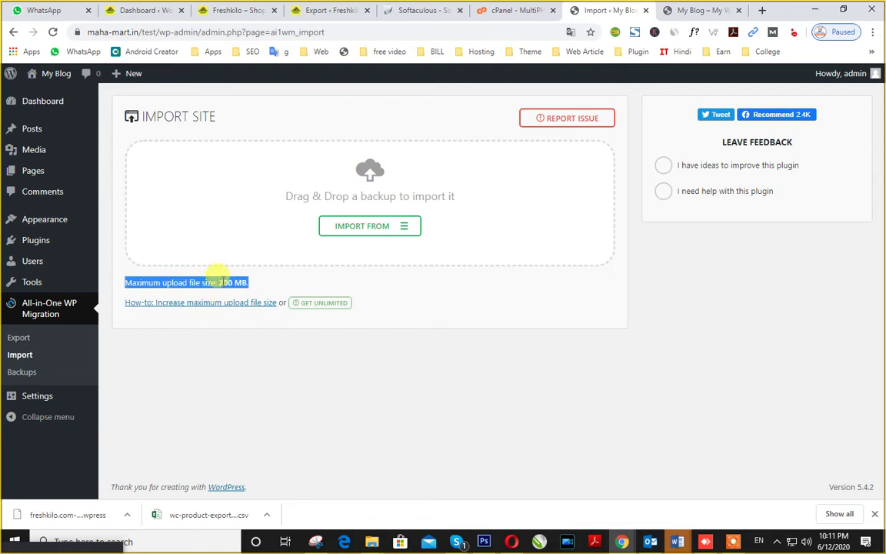
double_click(224, 282)
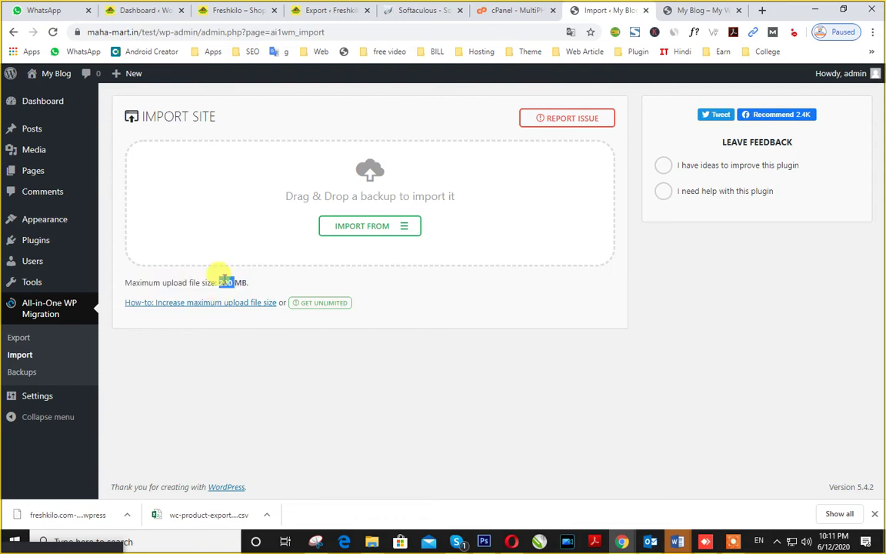
click(669, 11)
click(513, 11)
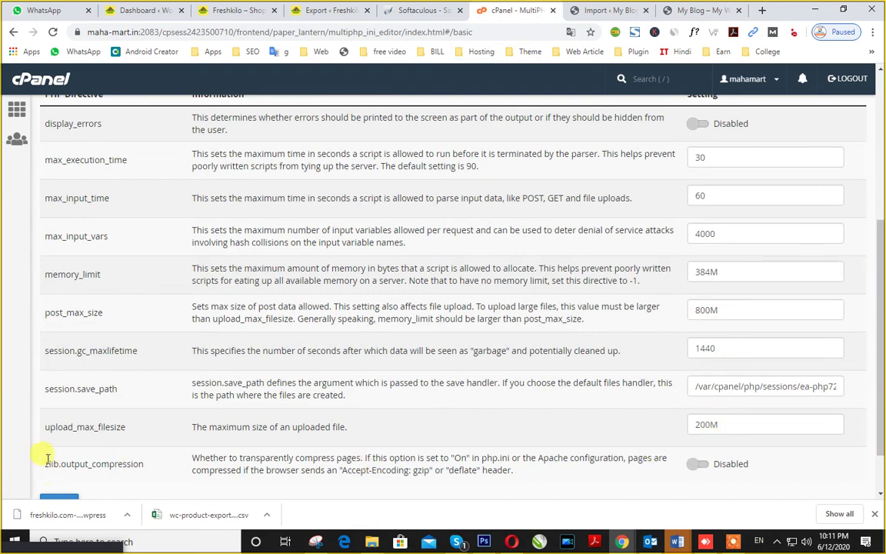
Change upload_max_filesize for maha-mart.in from 200M to 800M and apply it
scroll(49, 384, down, 2)
drag(45, 367, 129, 368)
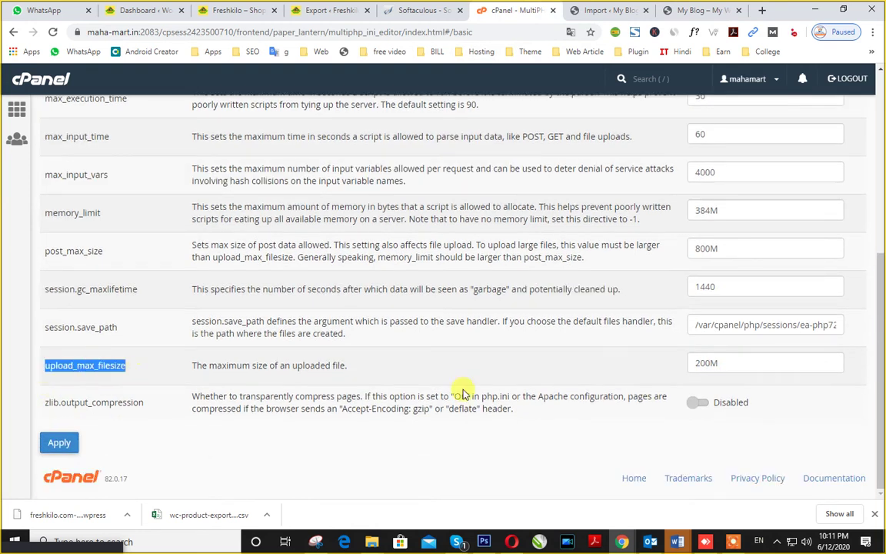
click(707, 364)
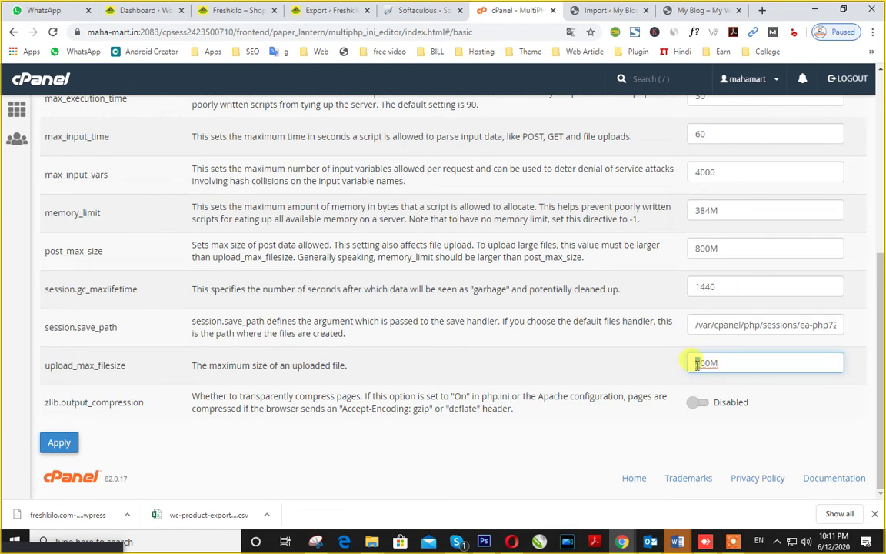
text(8)
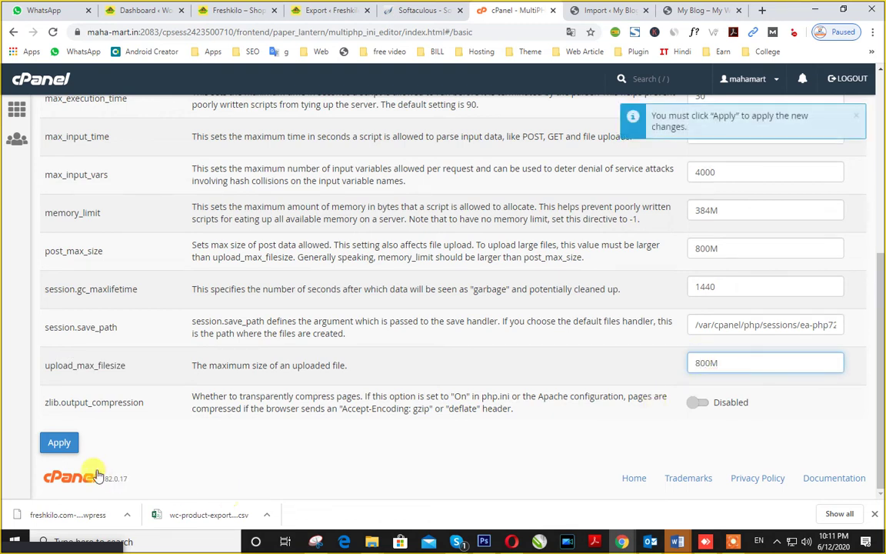
click(55, 443)
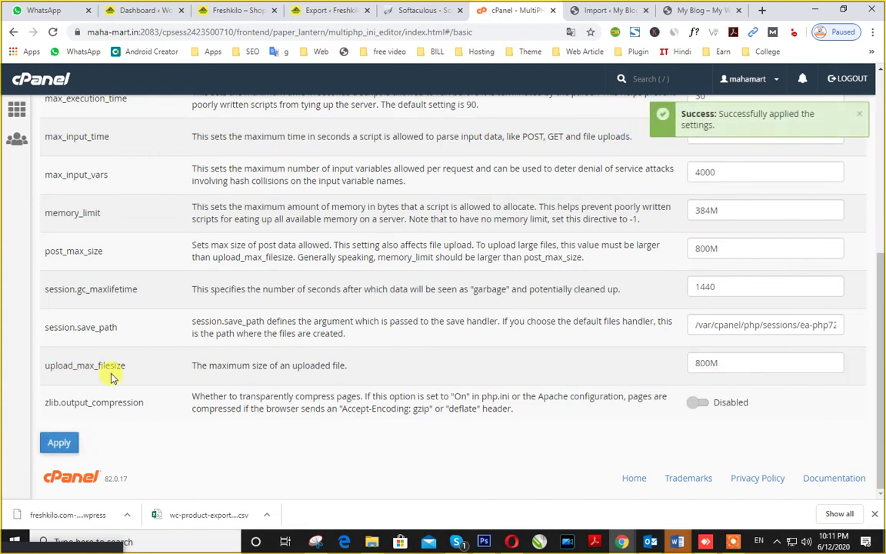
click(695, 9)
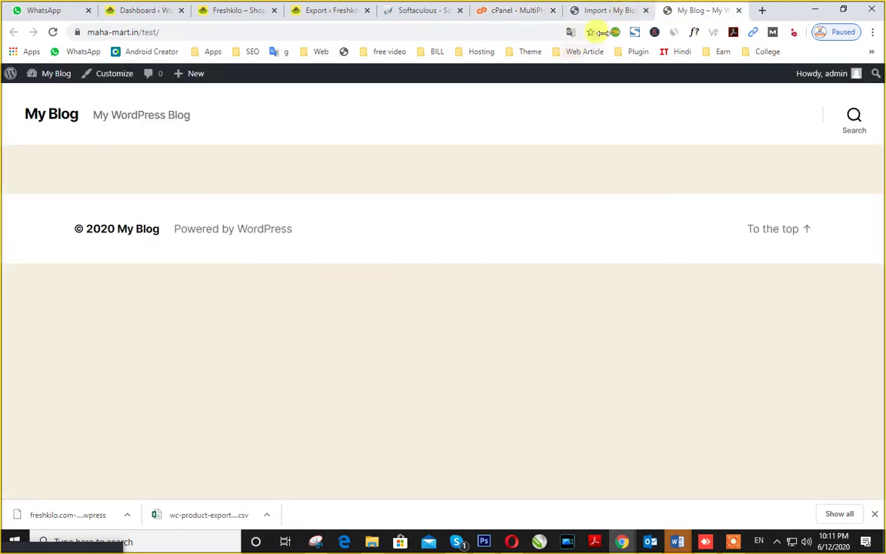
click(607, 10)
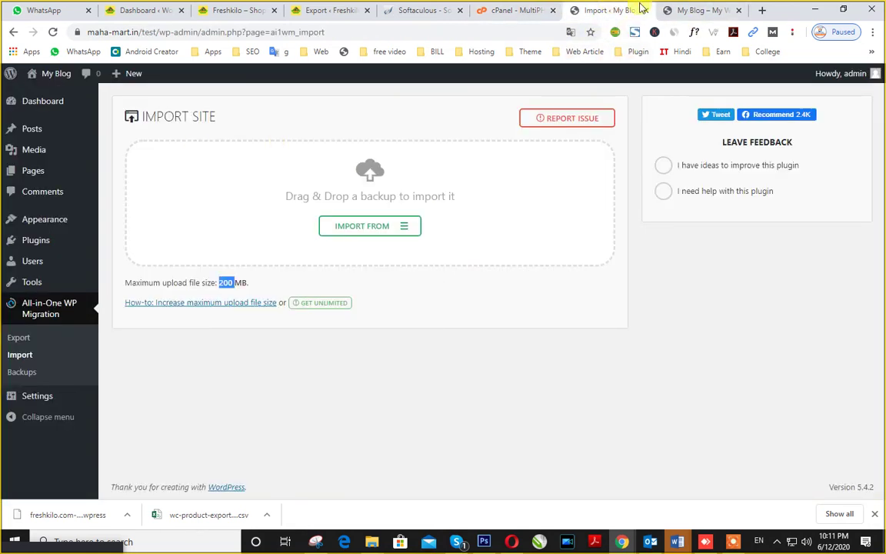
Reload the migration import page to confirm the 800 MB maximum upload size, then go to Plugins
click(53, 31)
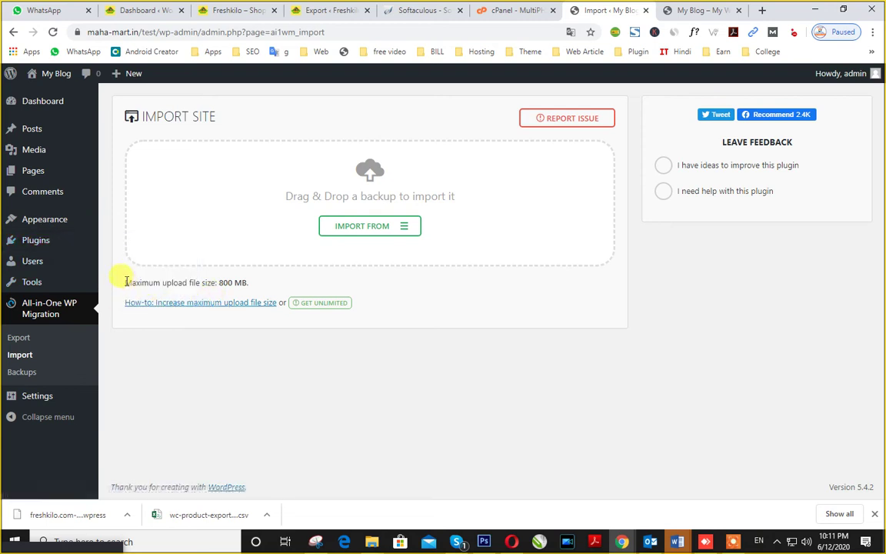
drag(125, 282, 184, 283)
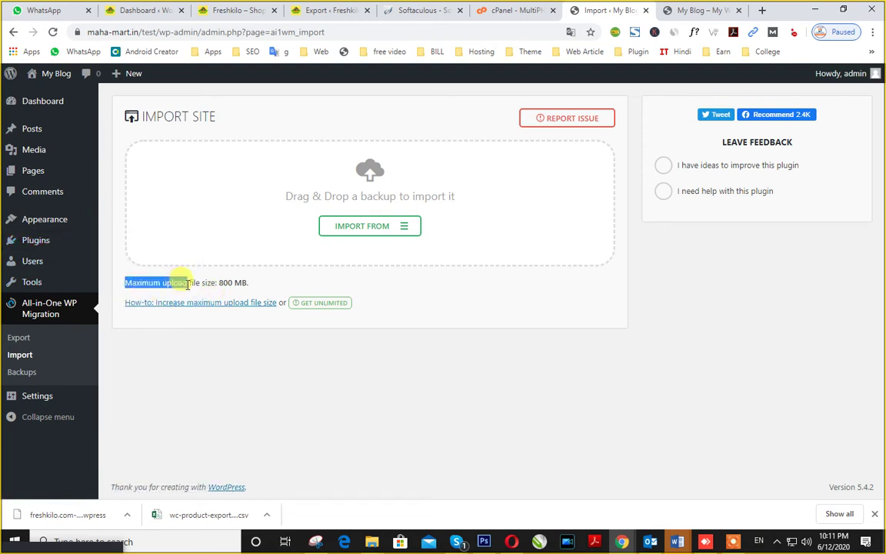
click(49, 242)
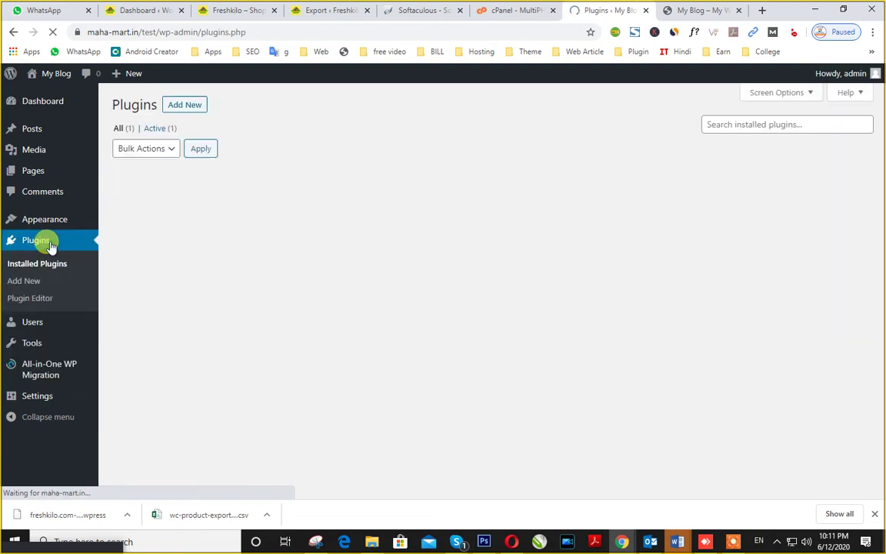
Search new plugins for 'Maximum upload' and install Imagify's Increase Maximum Upload File Size
click(180, 106)
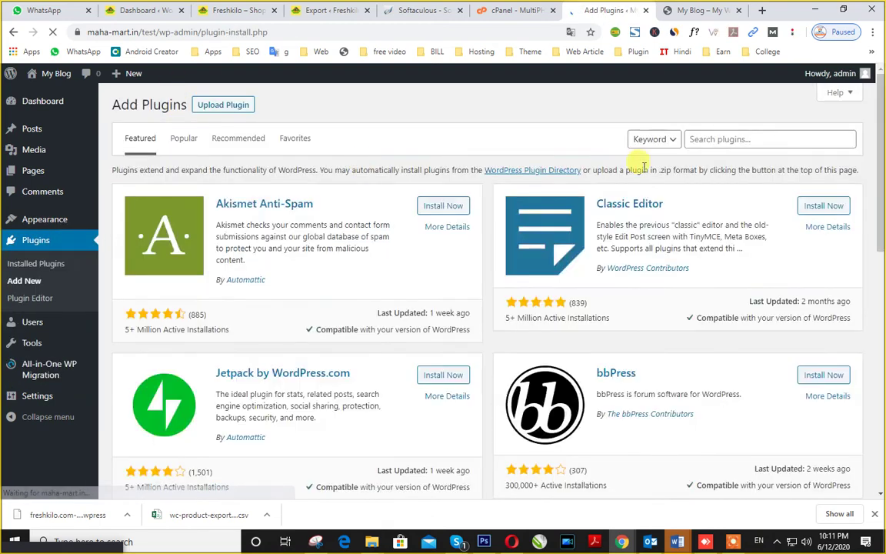
click(735, 140)
text(Maximum upload)
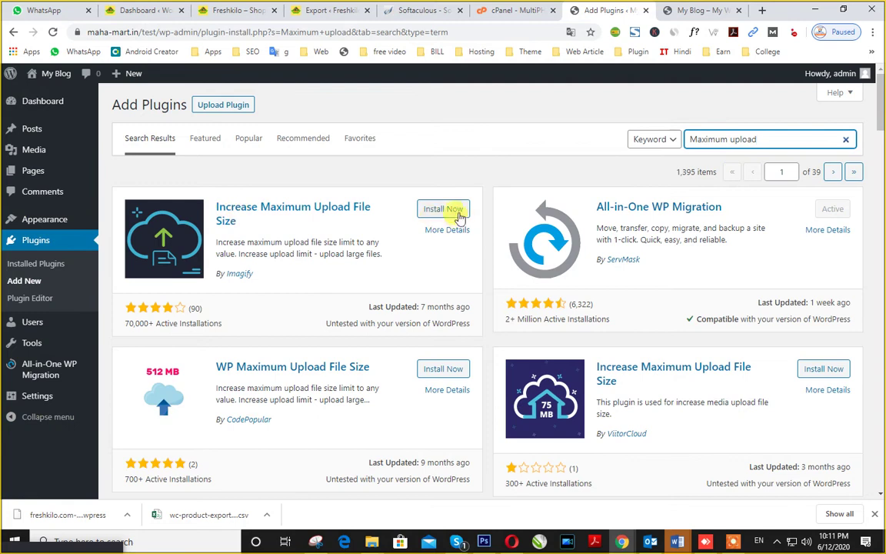
click(453, 213)
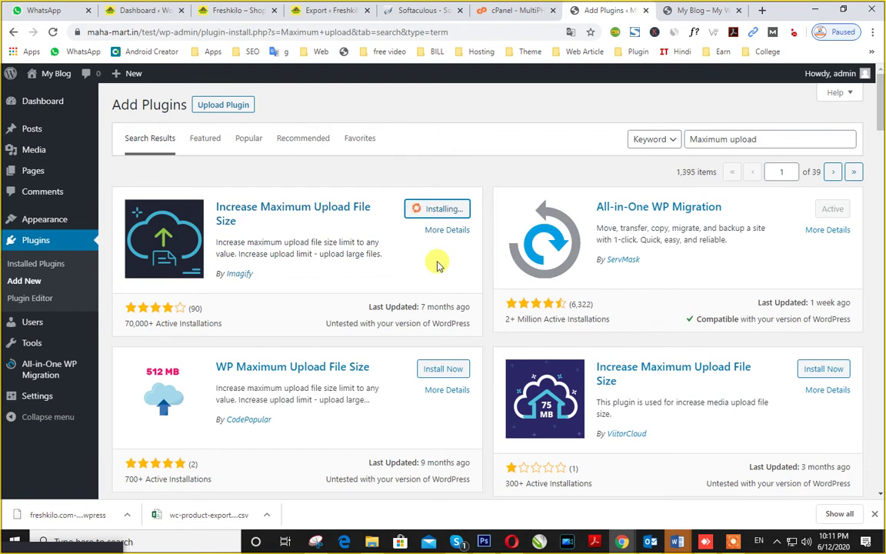
mouse_move(37, 370)
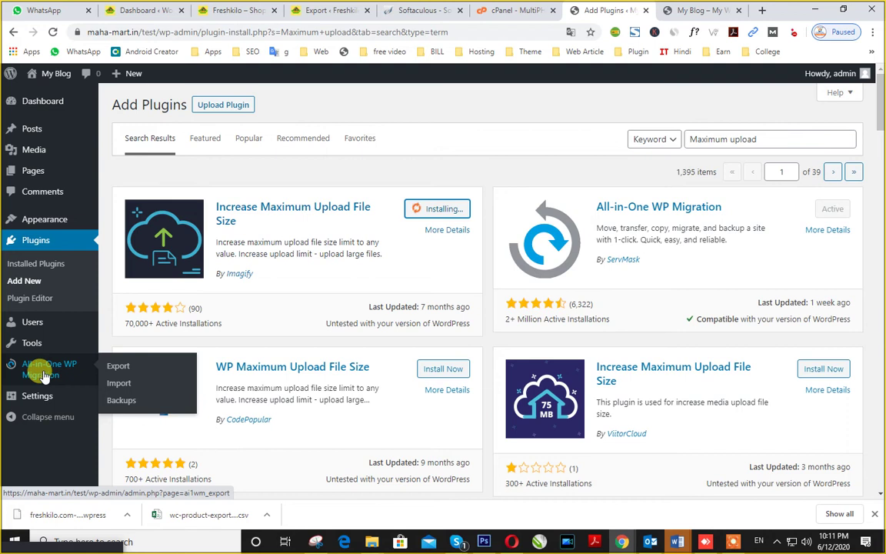
Open the All-in-One WP Migration import page in a new browser tab
right_click(115, 384)
click(140, 391)
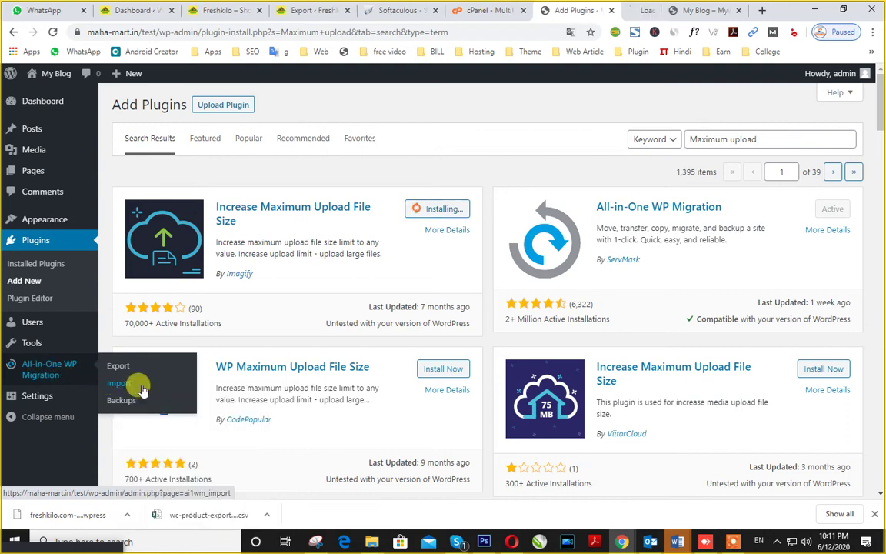
click(622, 10)
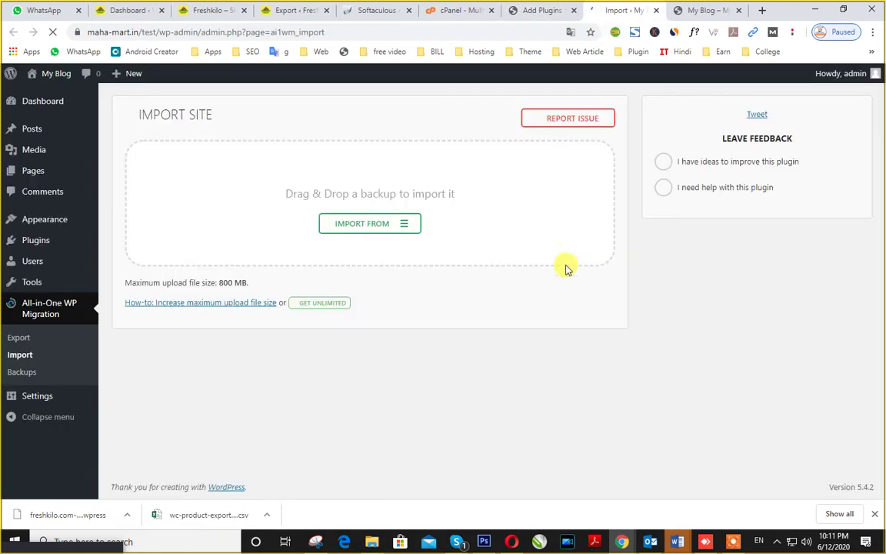
Import the freshkilo.com .wpress backup from a file on the computer
click(350, 227)
click(342, 246)
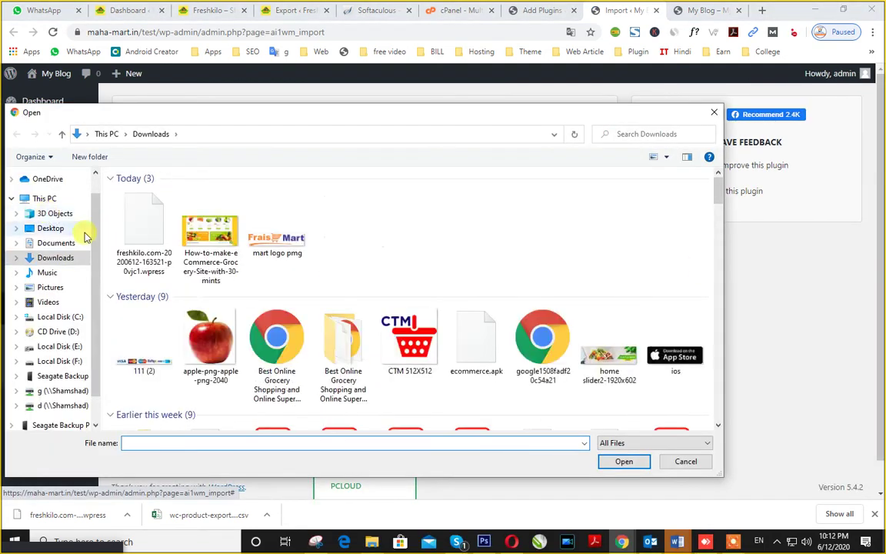
click(144, 231)
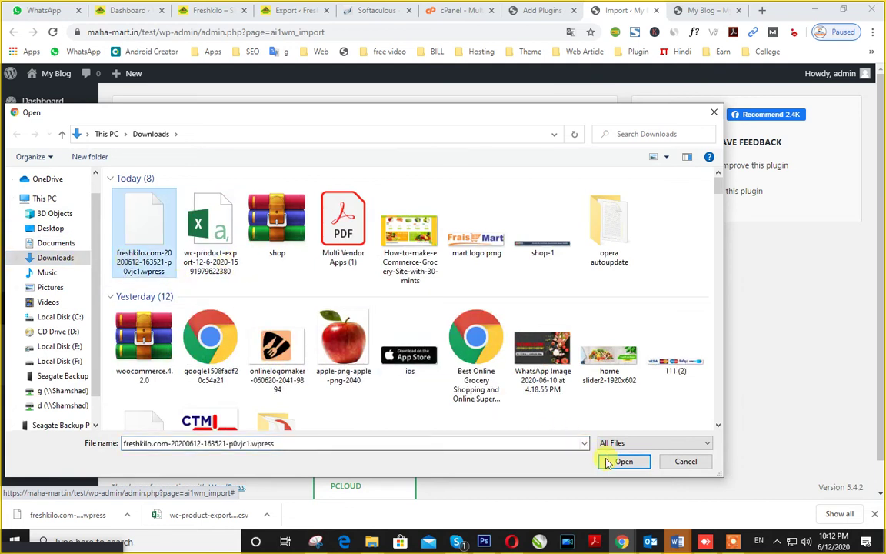
click(615, 464)
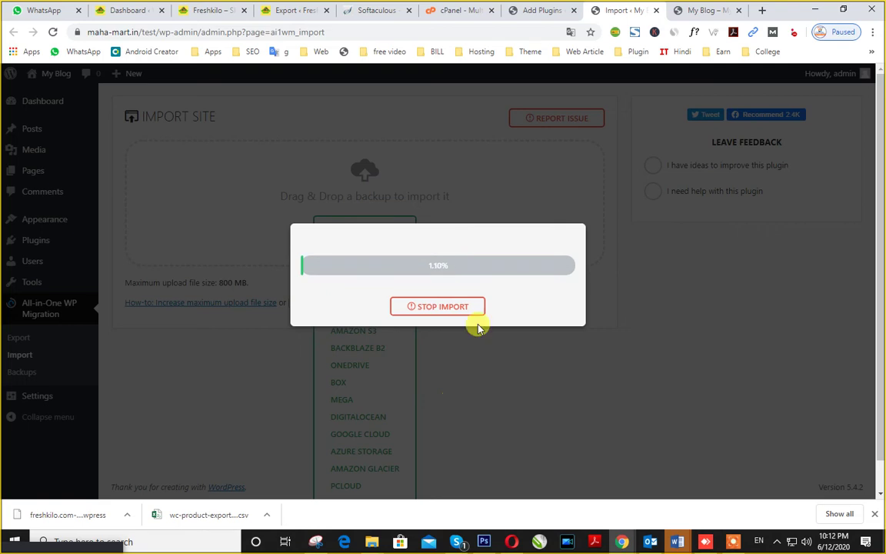
click(531, 10)
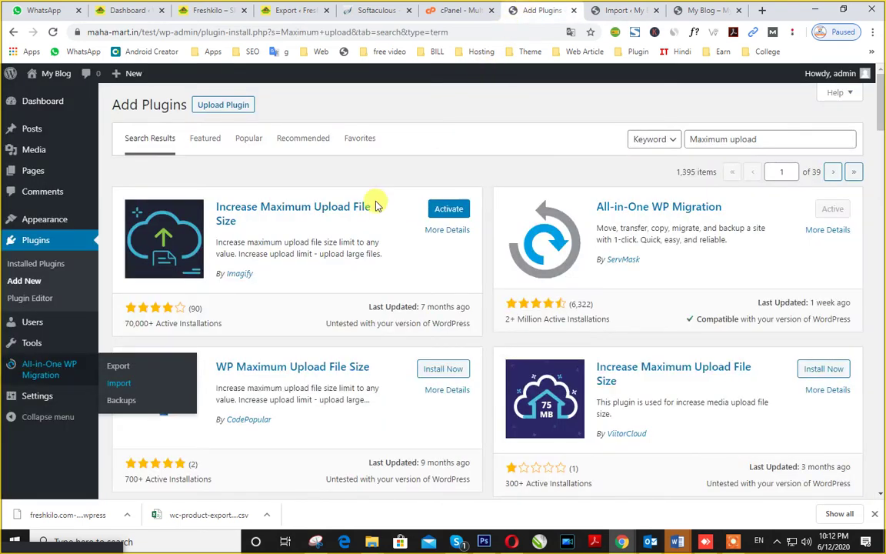
Activate Increase Maximum Upload File Size and save a 1GB maximum upload size in its settings
click(448, 210)
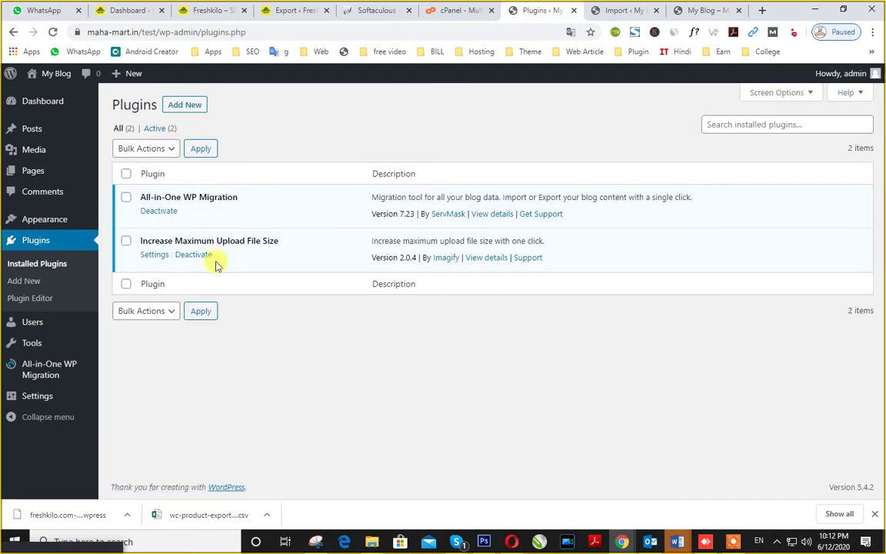
click(148, 257)
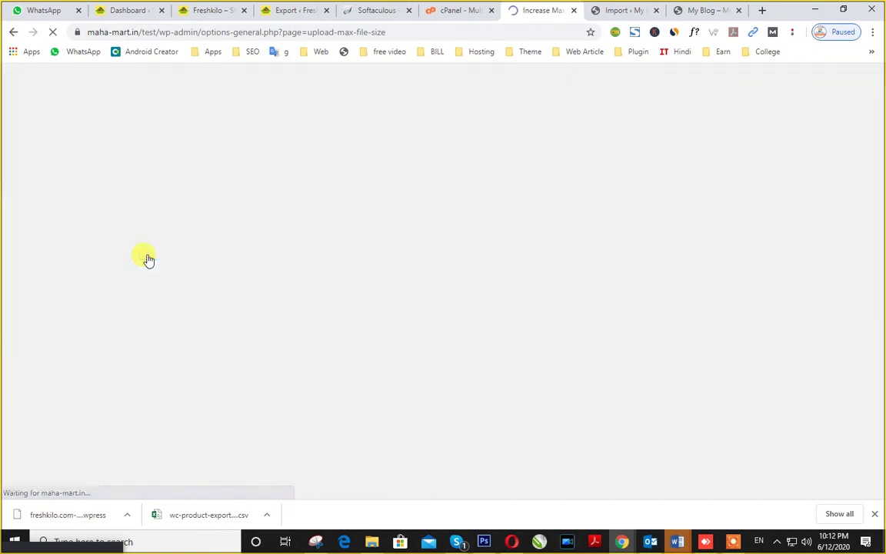
click(346, 346)
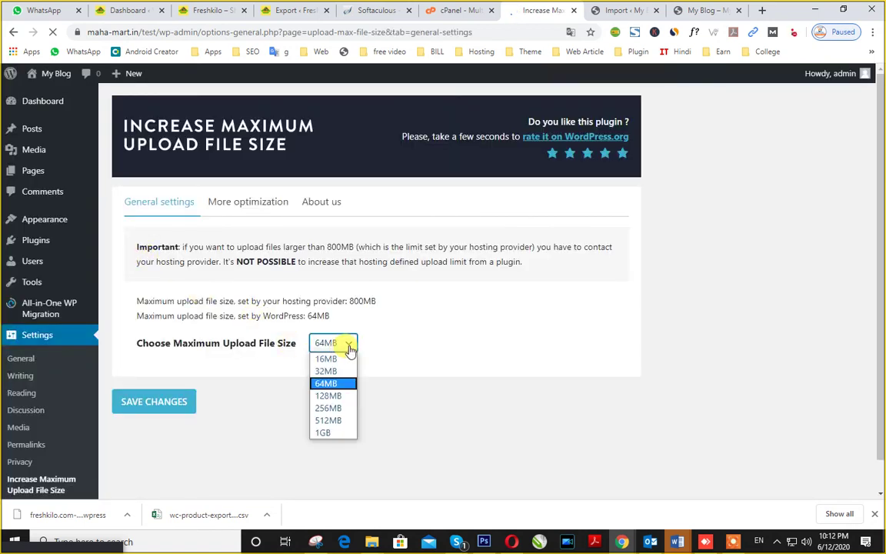
click(338, 431)
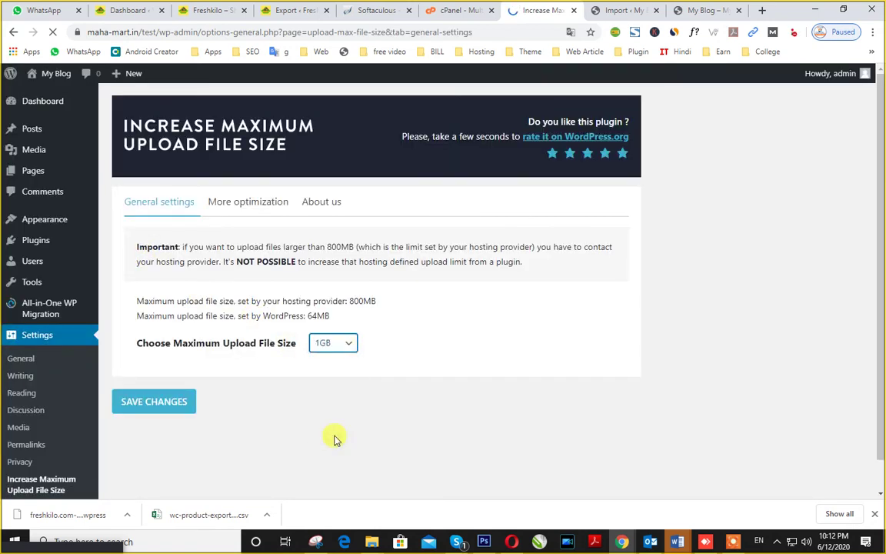
click(151, 403)
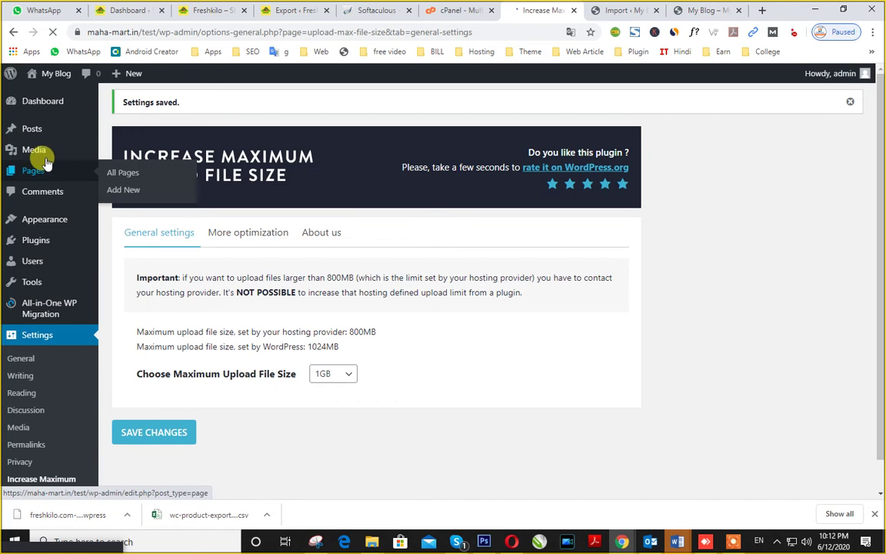
mouse_move(40, 154)
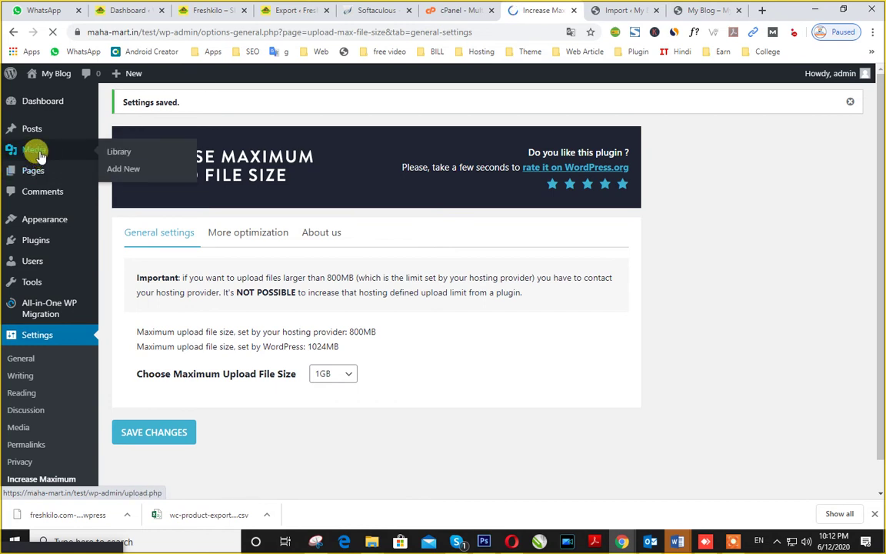
Confirm the Media Library uploader allows files up to 1 GB, then return to the import progress
click(40, 155)
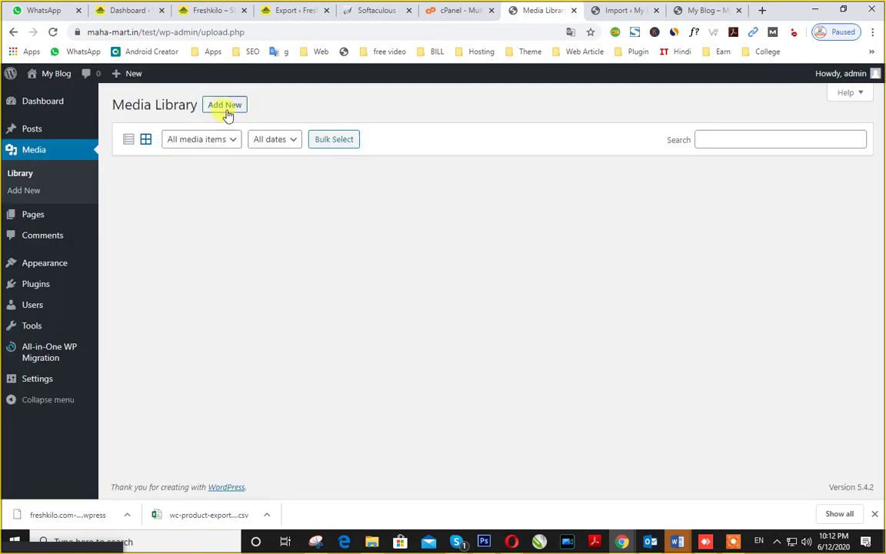
click(224, 106)
triple_click(527, 231)
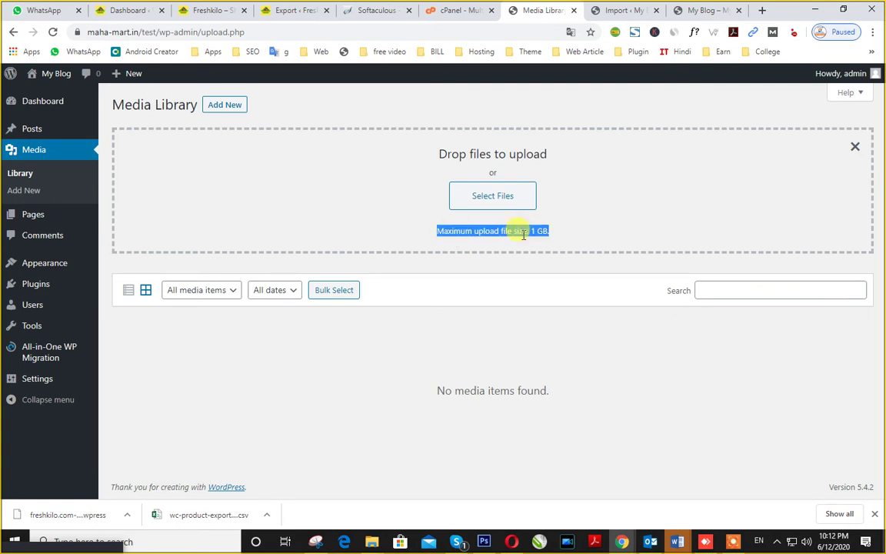
click(615, 6)
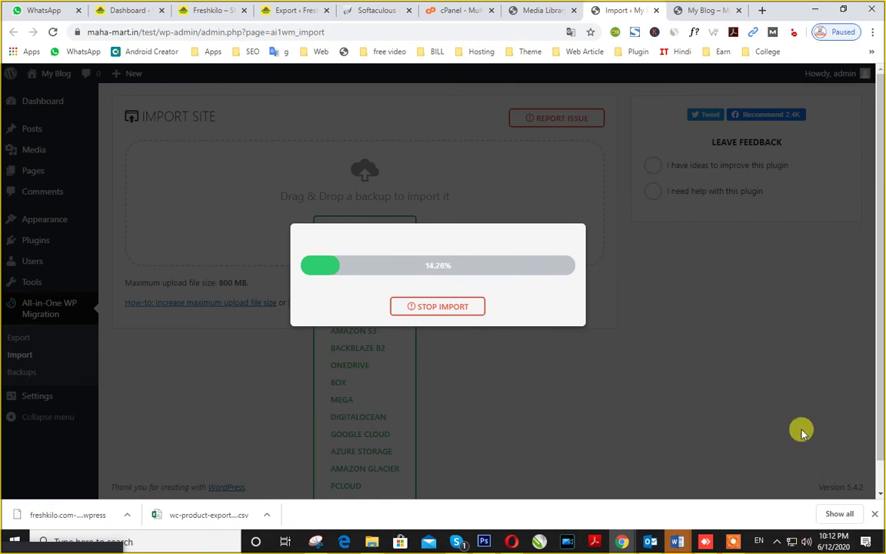
Keep watching the freshkilo backup import as its progress climbs to 95.32%
mouse_move(734, 544)
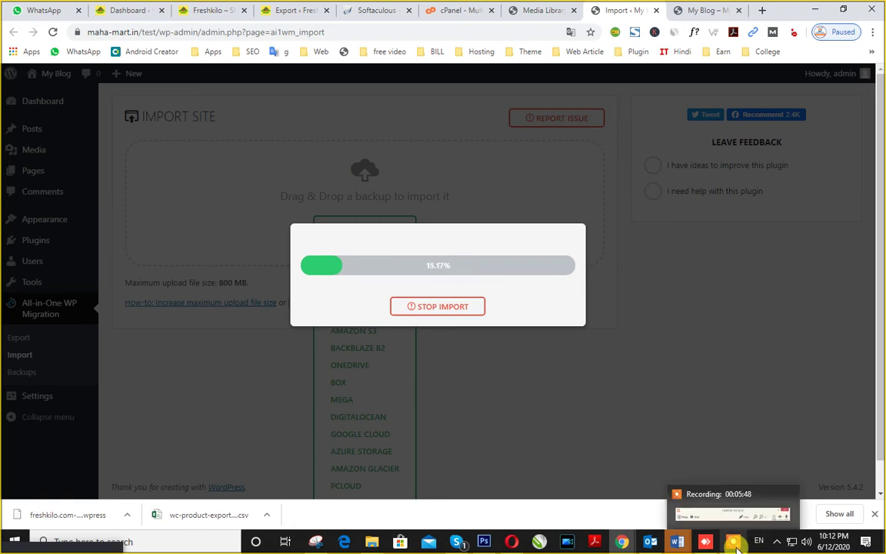
click(716, 514)
click(479, 521)
click(478, 521)
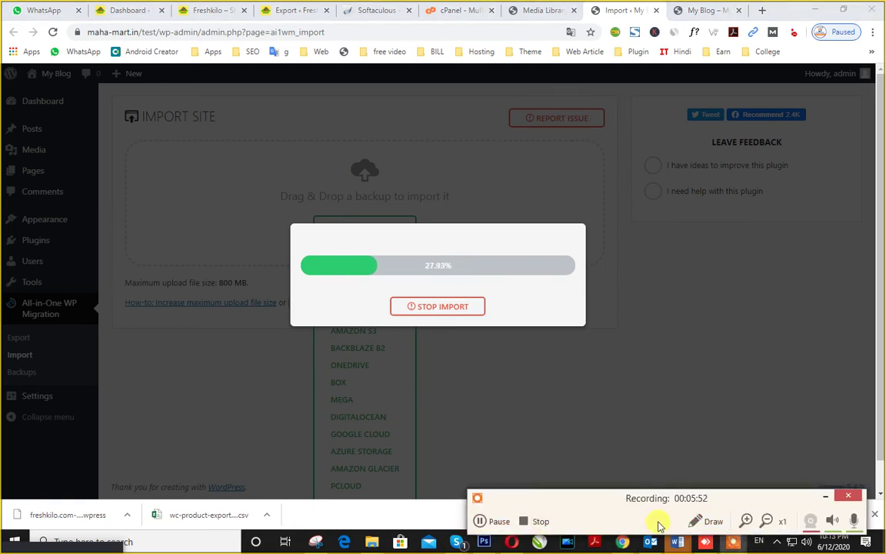
click(825, 497)
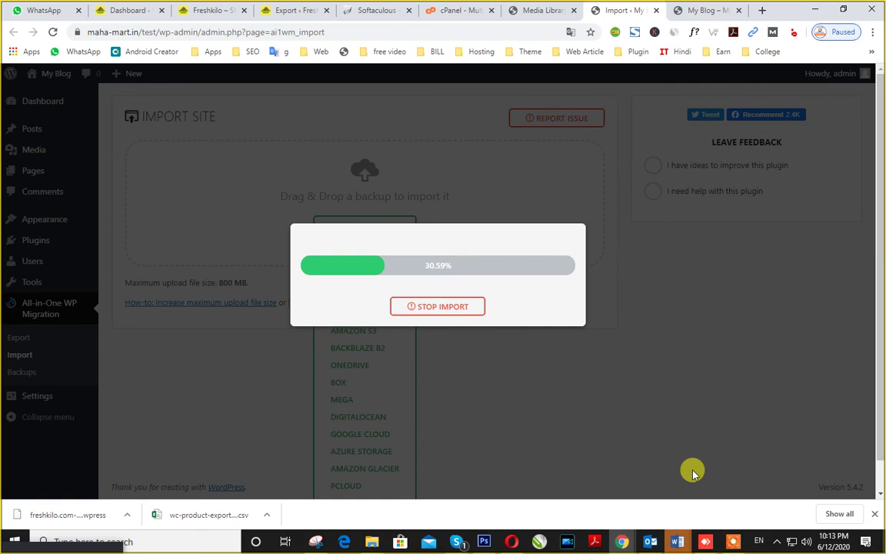
click(732, 541)
click(479, 521)
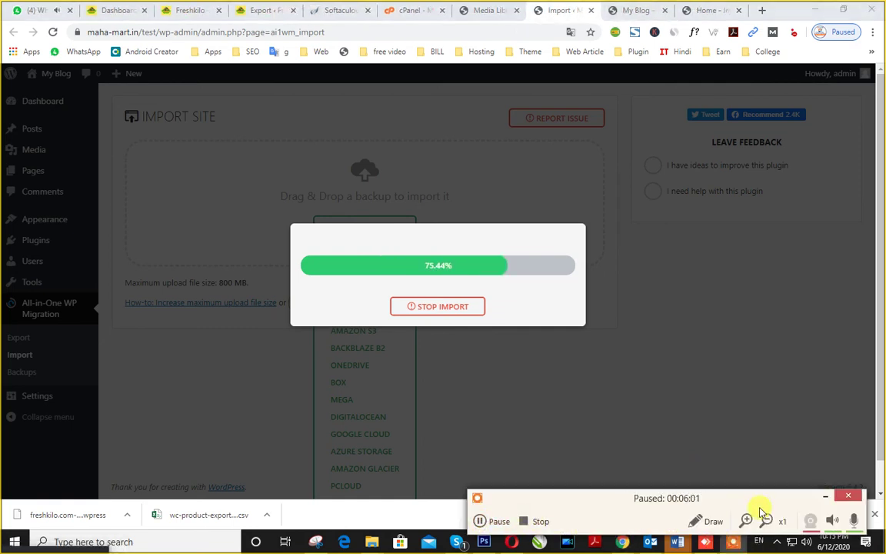
click(825, 496)
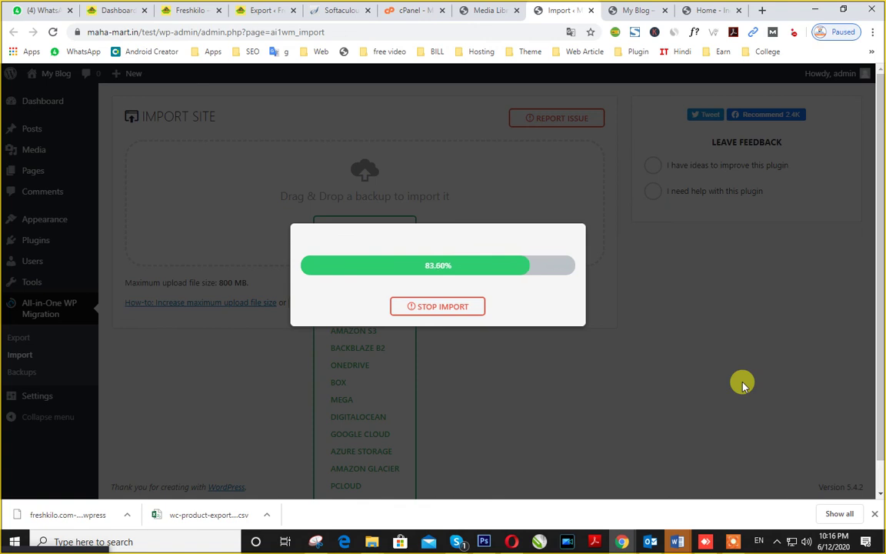
click(736, 543)
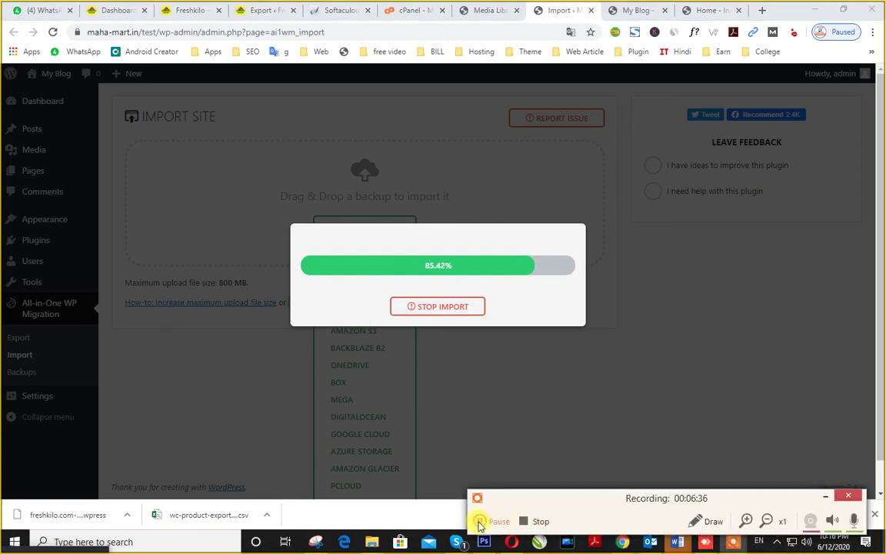
click(479, 521)
click(478, 521)
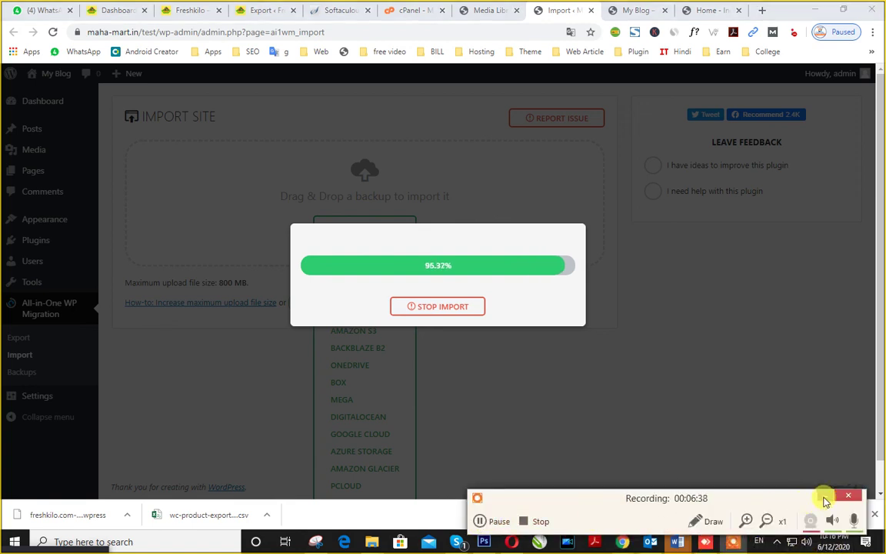
click(825, 500)
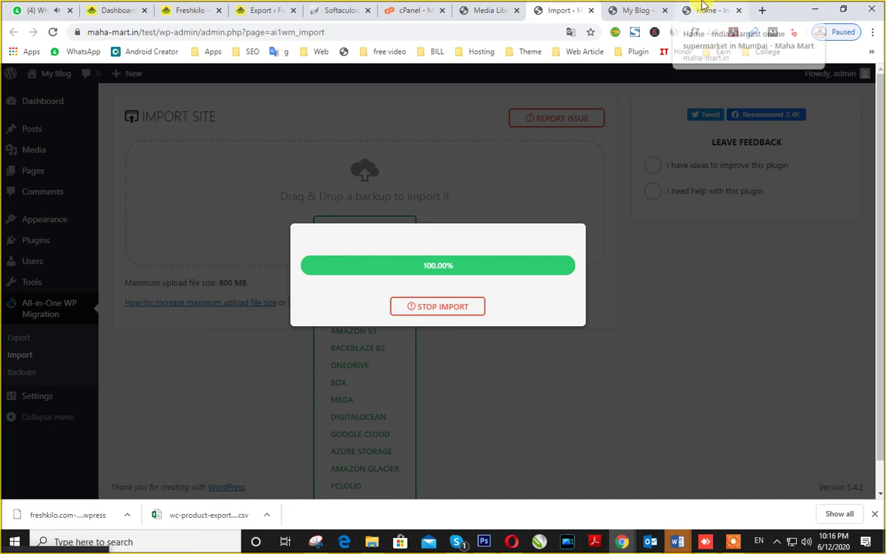
click(642, 10)
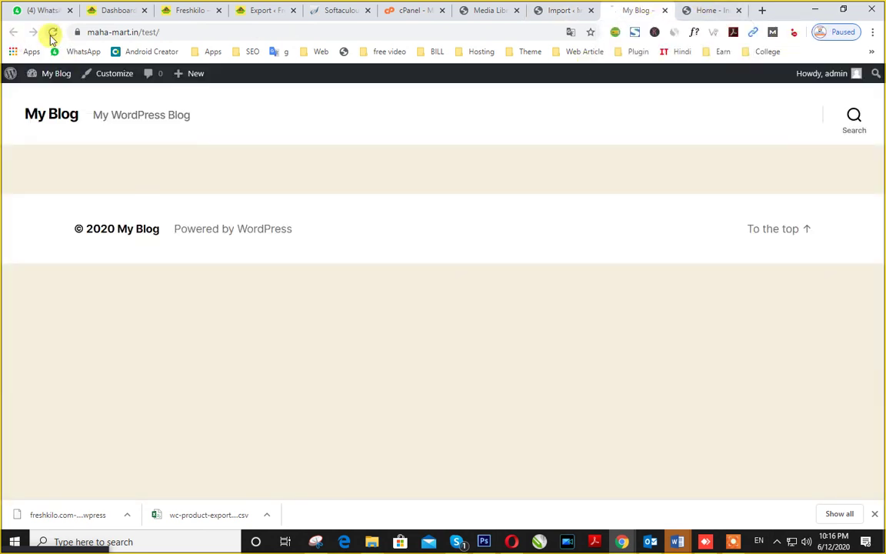
click(52, 33)
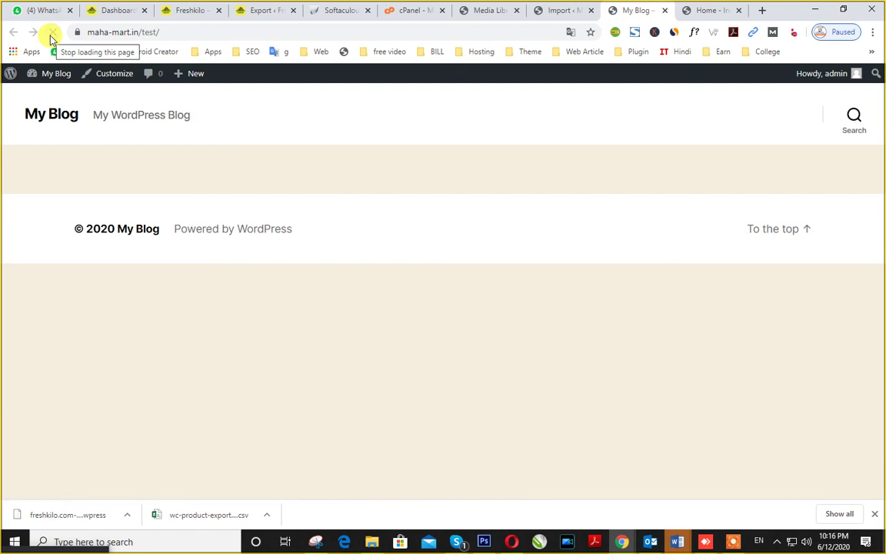
click(559, 9)
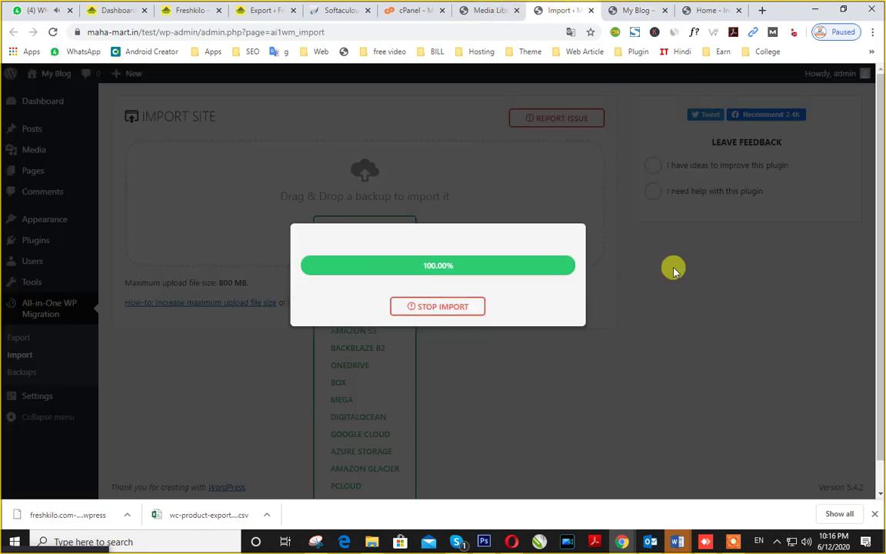